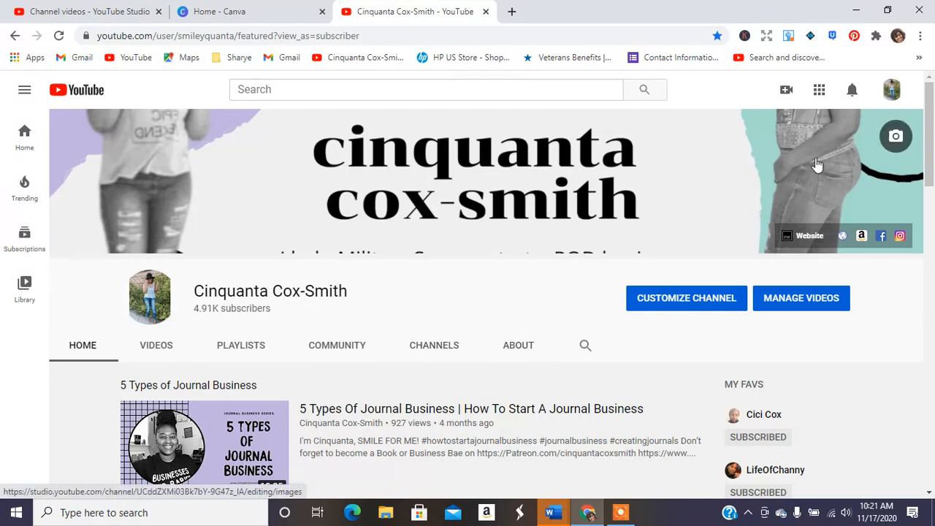
# - Switch to Canva and create a new blank design from the 8.5 x 11 in custom size
pyautogui.click(245, 10)
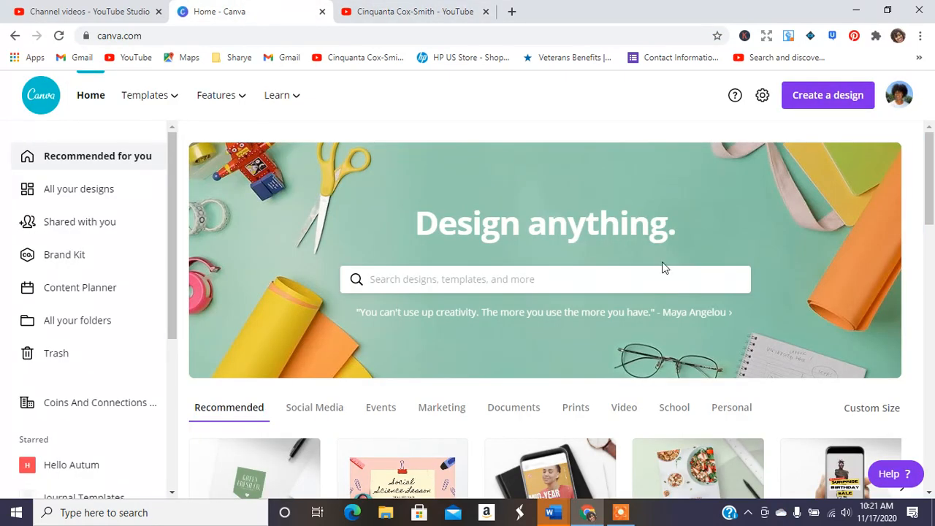
pyautogui.click(844, 93)
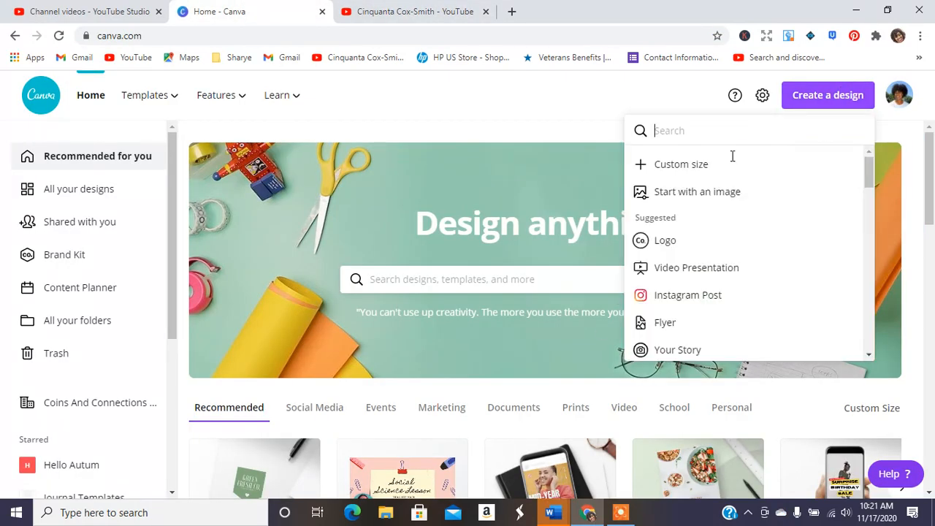
pyautogui.click(692, 166)
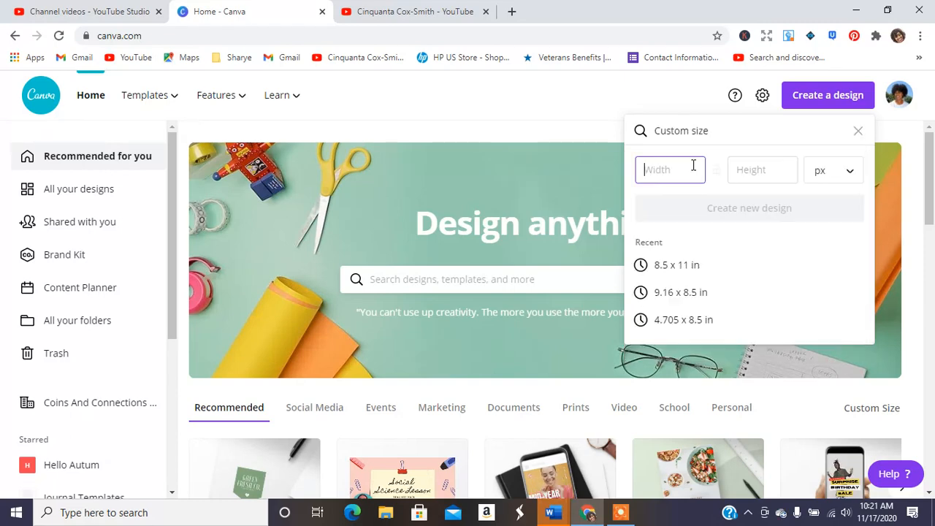
pyautogui.click(671, 265)
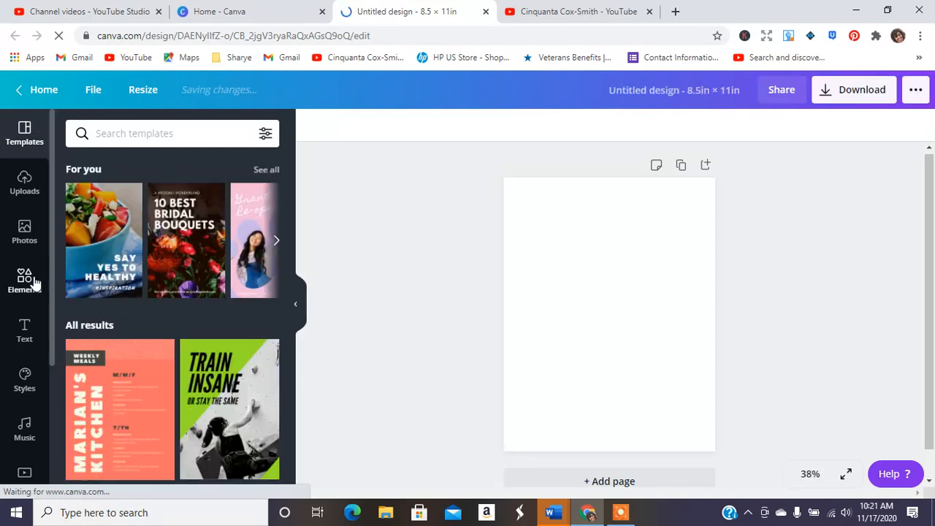
# - Search the elements library for "letters" and browse the letter graphics
pyautogui.click(24, 281)
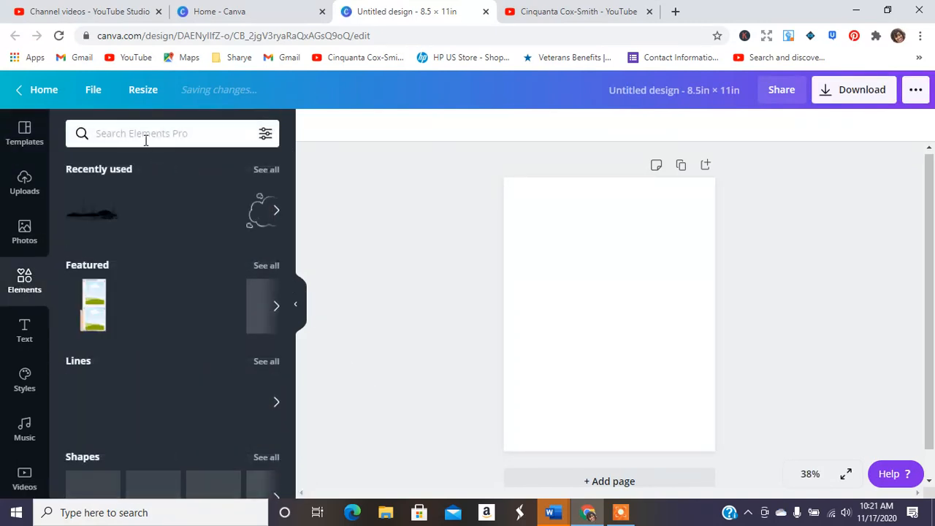
pyautogui.click(145, 135)
pyautogui.write('letters')
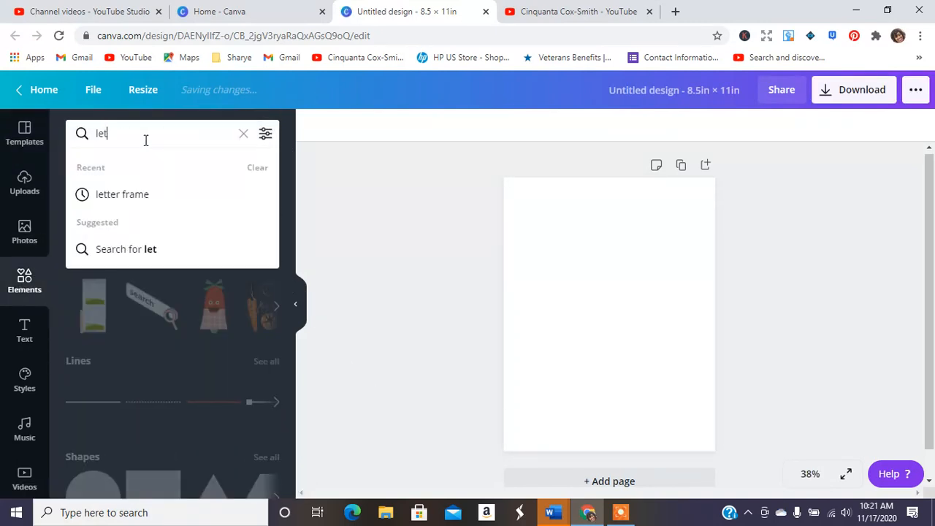
pyautogui.press('Return')
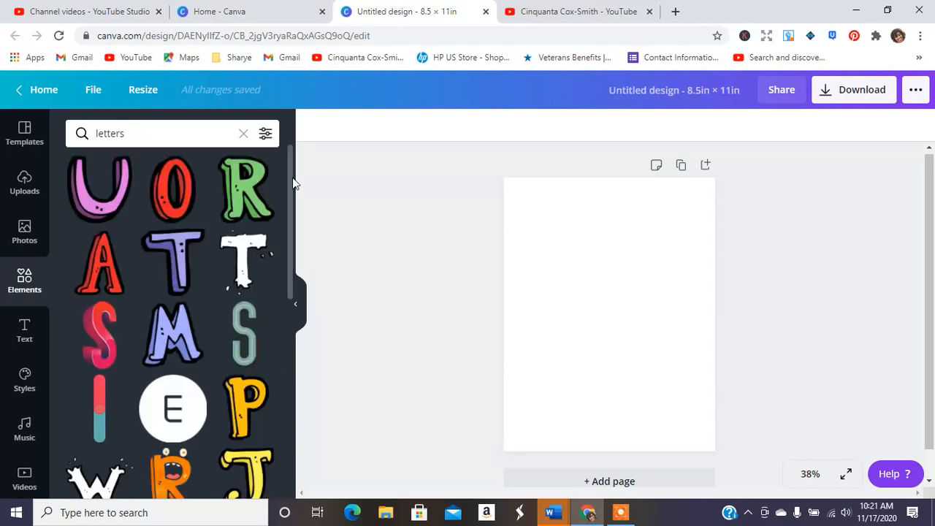
pyautogui.moveTo(293, 183); pyautogui.dragTo(285, 387)
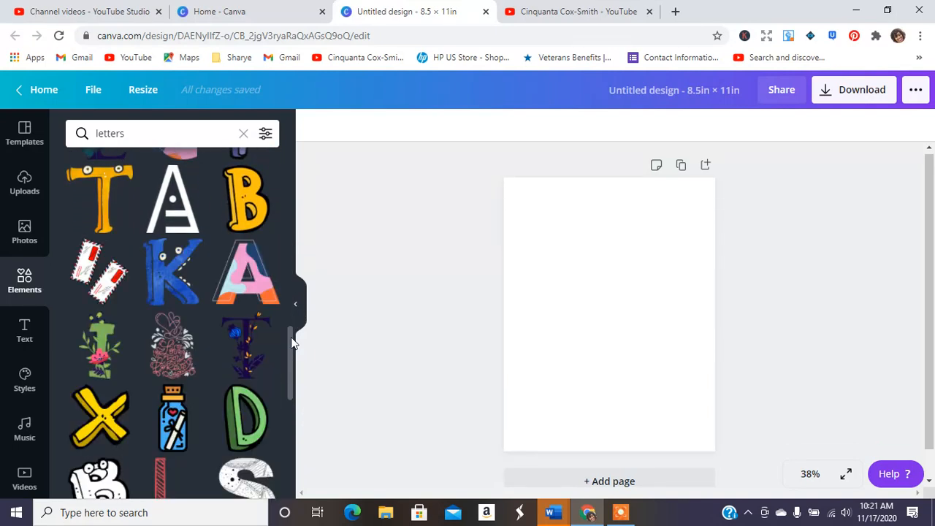
pyautogui.moveTo(292, 343); pyautogui.dragTo(289, 423)
# - Refine the elements search to "letters outline"
pyautogui.click(156, 135)
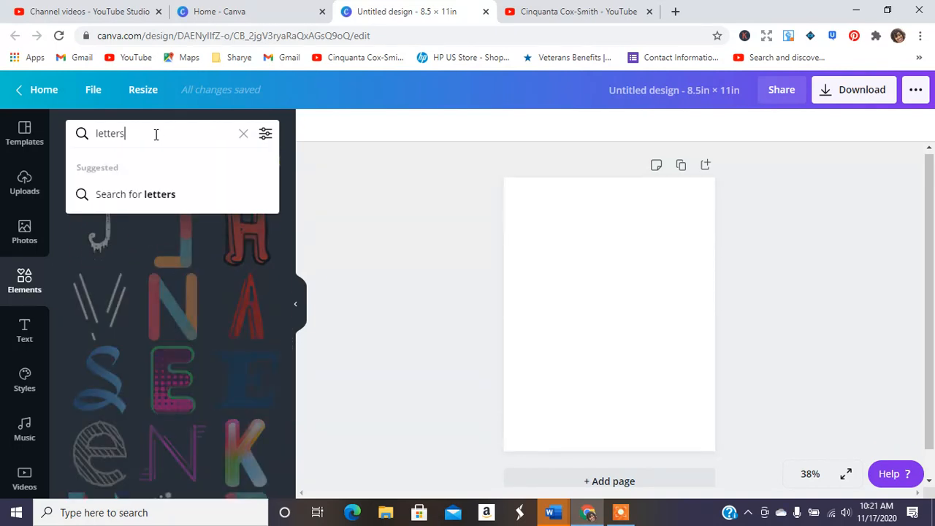
pyautogui.write('outline')
pyautogui.press('Return')
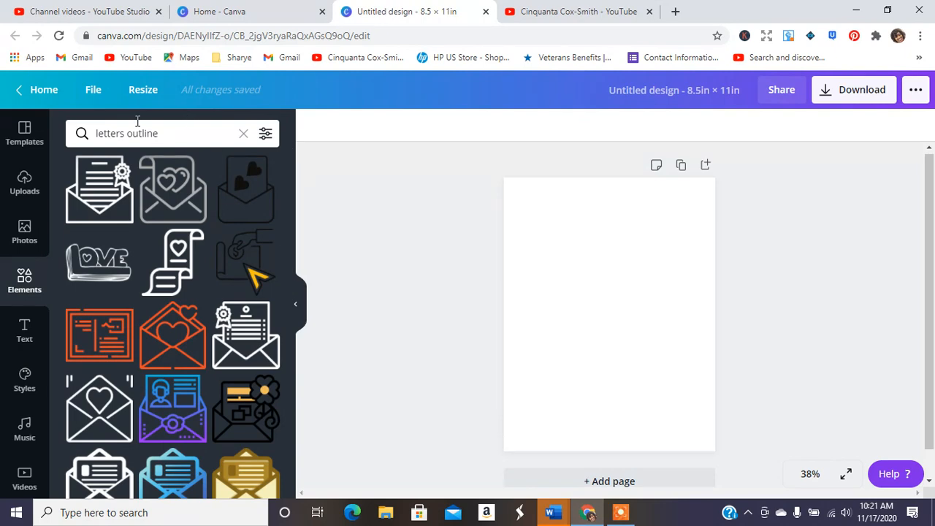
# - Replace the elements search term with "abc" and run the search
pyautogui.doubleClick(129, 133)
pyautogui.press('BackSpace')
pyautogui.press('BackSpace')
pyautogui.press('BackSpace')
pyautogui.press('BackSpace')
pyautogui.press('BackSpace')
pyautogui.press('BackSpace')
pyautogui.press('BackSpace')
pyautogui.press('BackSpace')
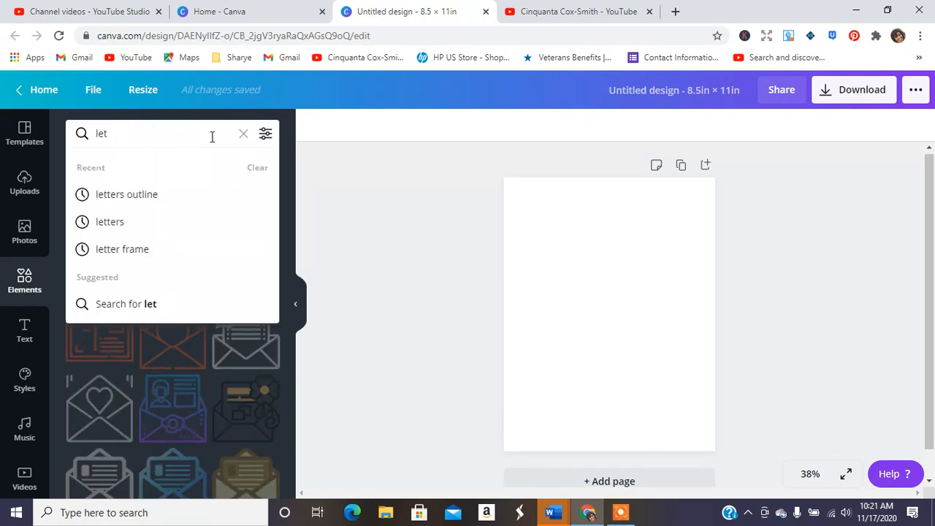
pyautogui.press('BackSpace')
pyautogui.write('abgs')
pyautogui.press('BackSpace')
pyautogui.press('BackSpace')
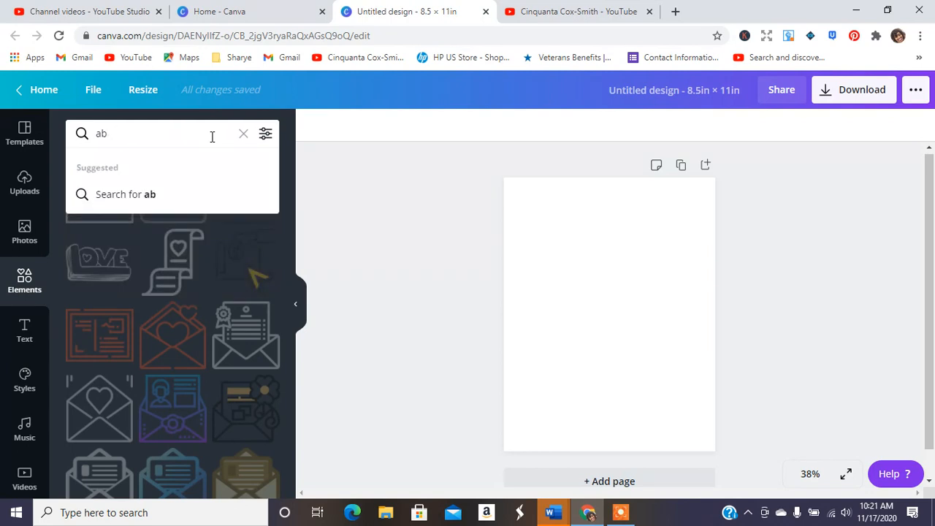
pyautogui.write('c')
pyautogui.press('Return')
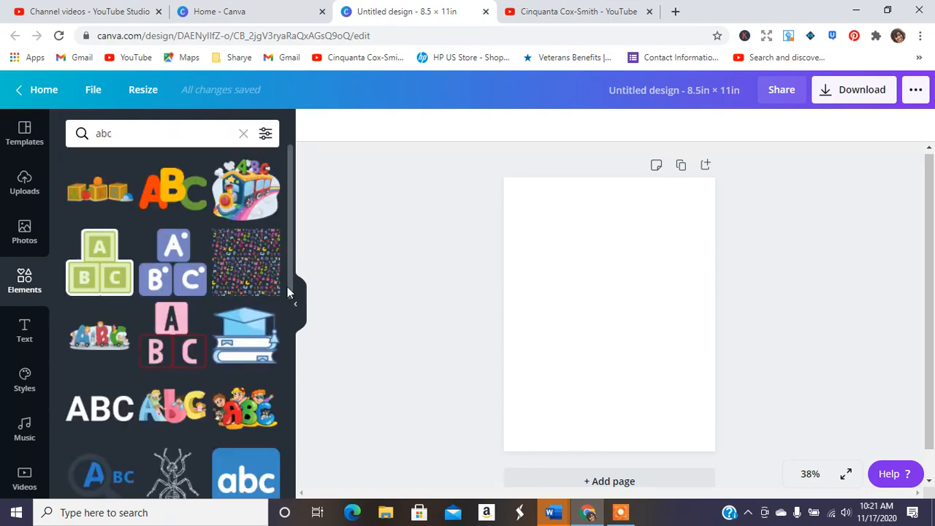
# - Refine the elements search to "abc outline"
pyautogui.click(188, 123)
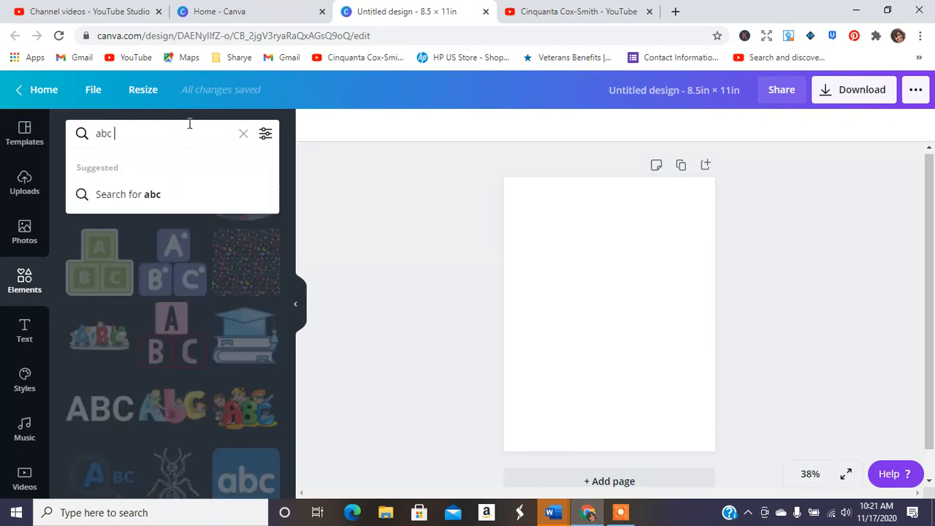
pyautogui.write('outline')
pyautogui.press('Return')
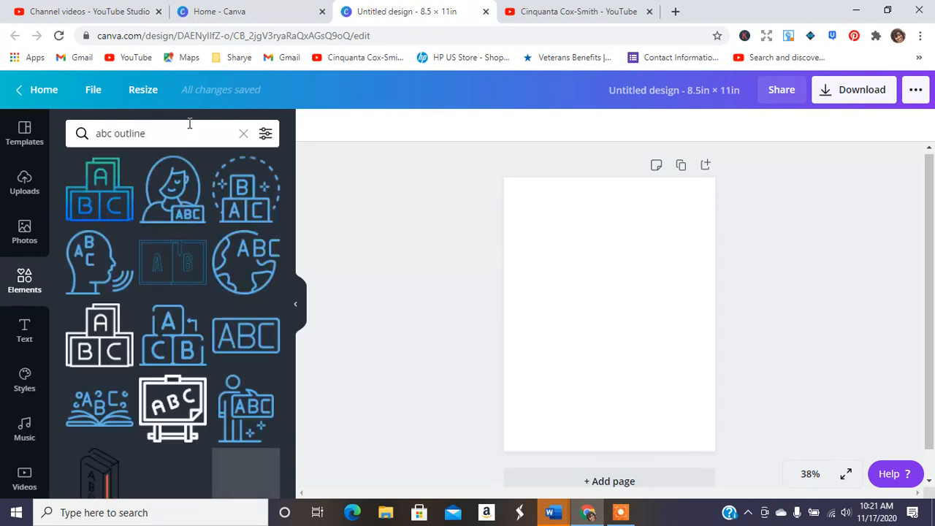
# - Search the elements library for "a outline" instead
pyautogui.click(169, 131)
pyautogui.hotkey('ctrl', 'a')
pyautogui.press('BackSpace')
pyautogui.write('a ou')
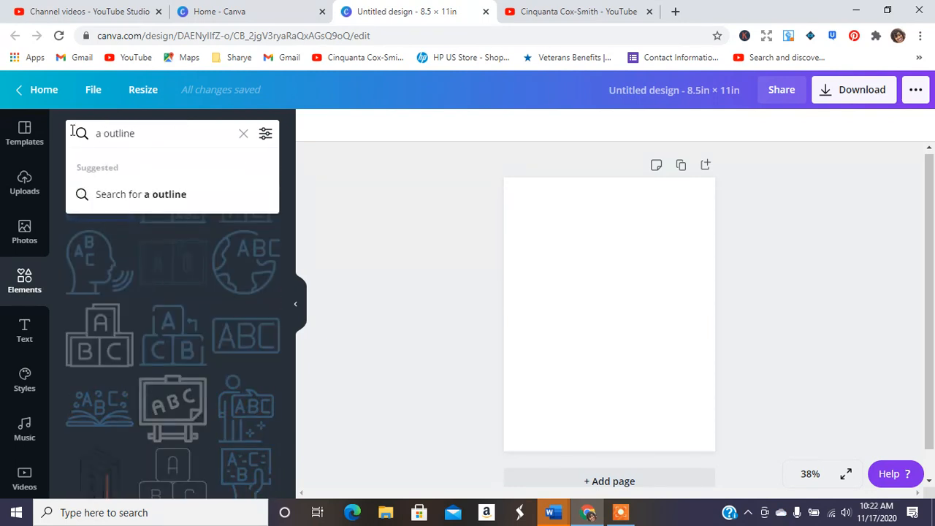
pyautogui.press('Return')
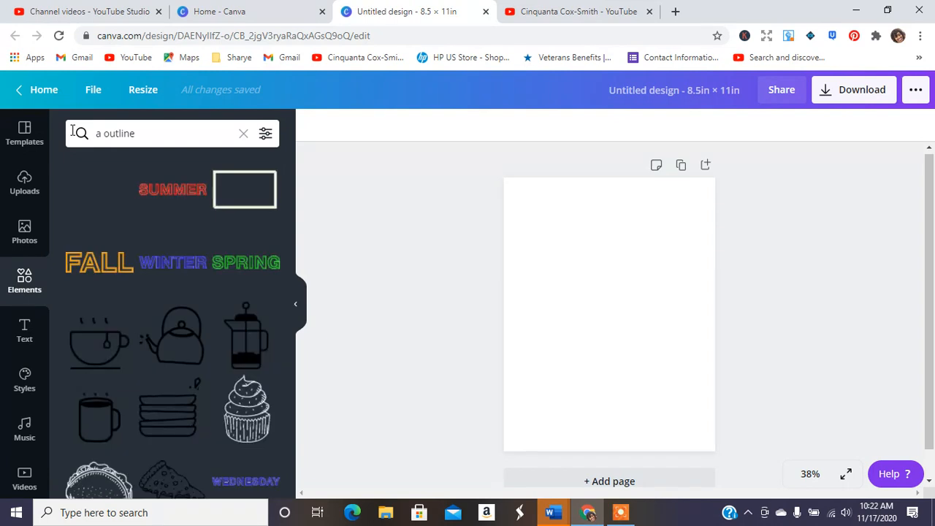
# - Search the elements for "letters" again and add the red hatched letter W to the page
pyautogui.click(177, 138)
pyautogui.hotkey('ctrl', 'a')
pyautogui.write('letters')
pyautogui.press('Return')
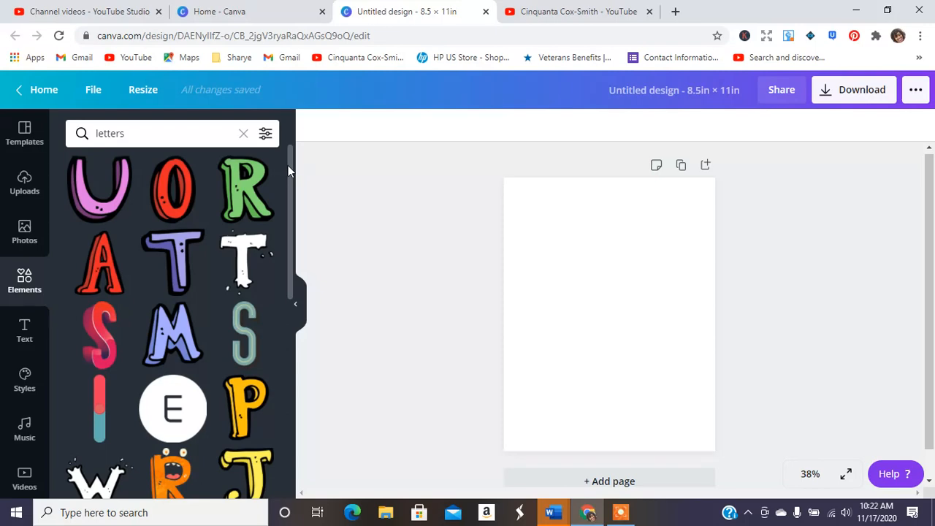
pyautogui.moveTo(288, 165); pyautogui.dragTo(290, 397)
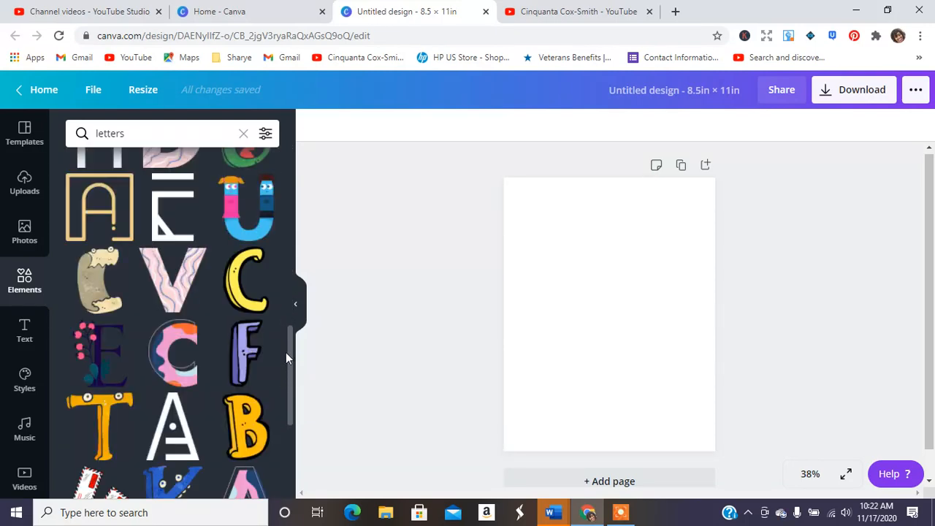
pyautogui.scroll(6, 289, 349)
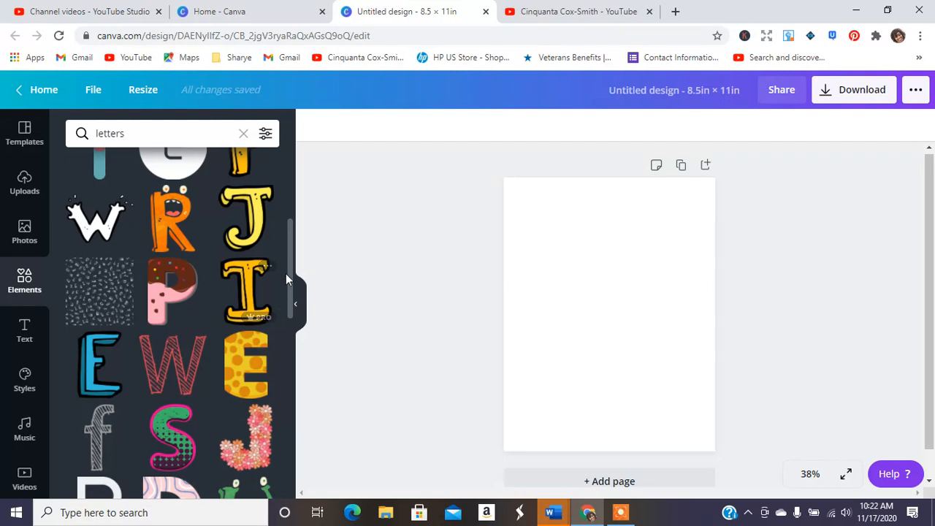
pyautogui.click(192, 358)
pyautogui.moveTo(567, 279); pyautogui.dragTo(544, 256)
# - Recolor the hatched W black, then shrink it and place it in the page's upper-left area
pyautogui.click(313, 127)
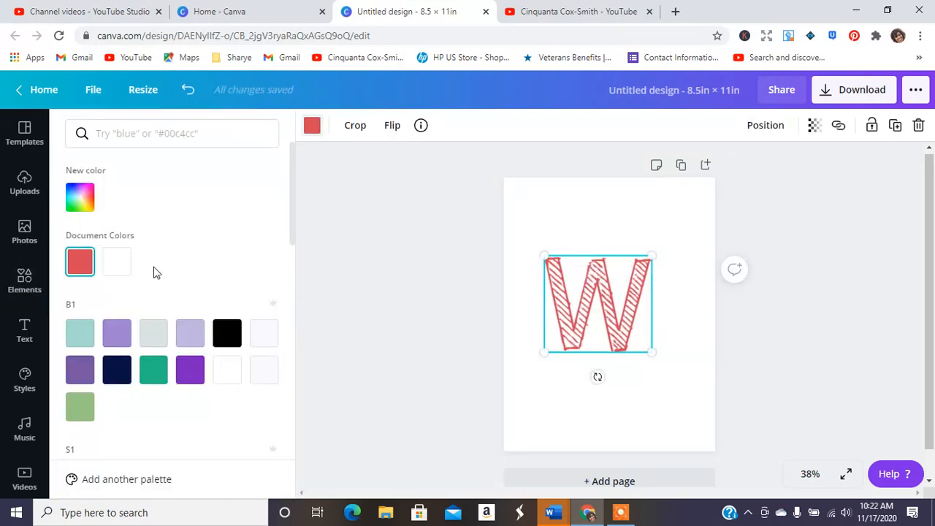
pyautogui.click(231, 336)
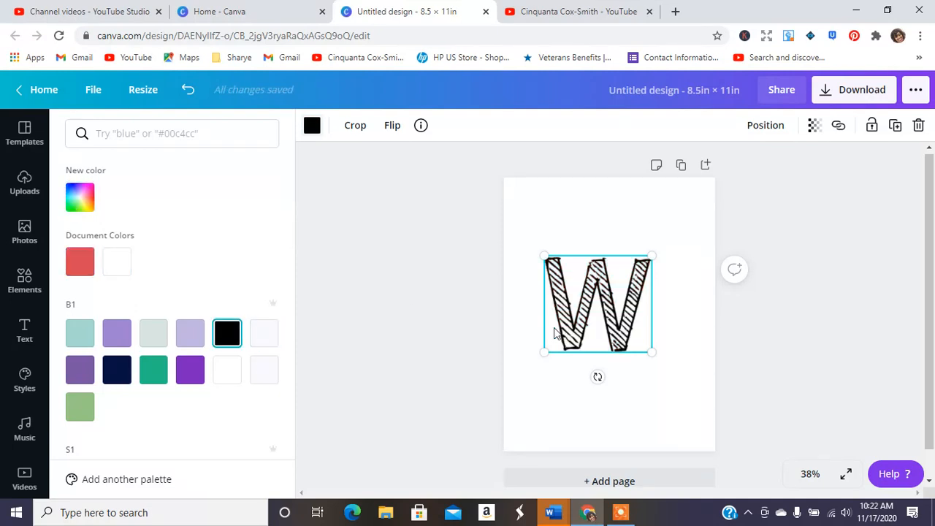
pyautogui.moveTo(605, 306); pyautogui.dragTo(580, 249)
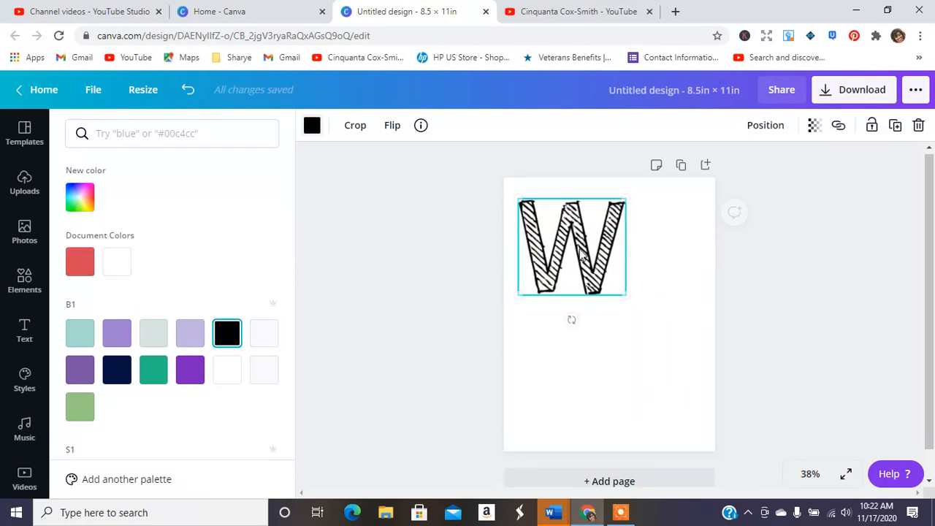
pyautogui.moveTo(628, 293); pyautogui.dragTo(598, 269)
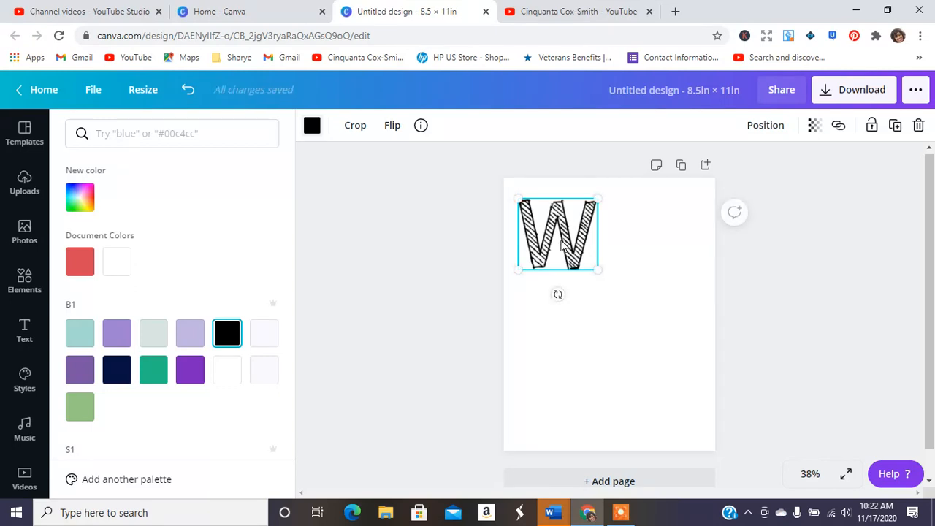
pyautogui.moveTo(565, 238); pyautogui.dragTo(572, 239)
# - Examine all the Magic Recommendations for the hatched W to see which letters come in the same style
pyautogui.click(25, 281)
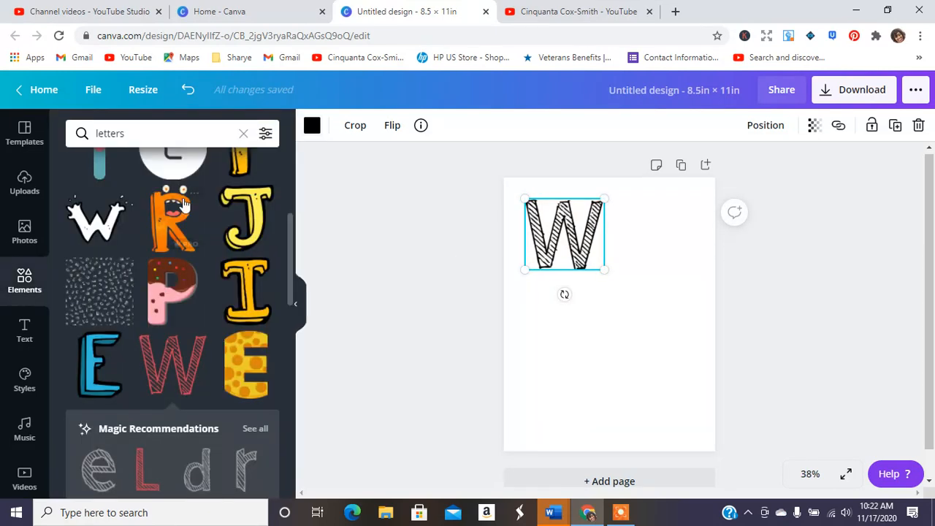
pyautogui.click(255, 429)
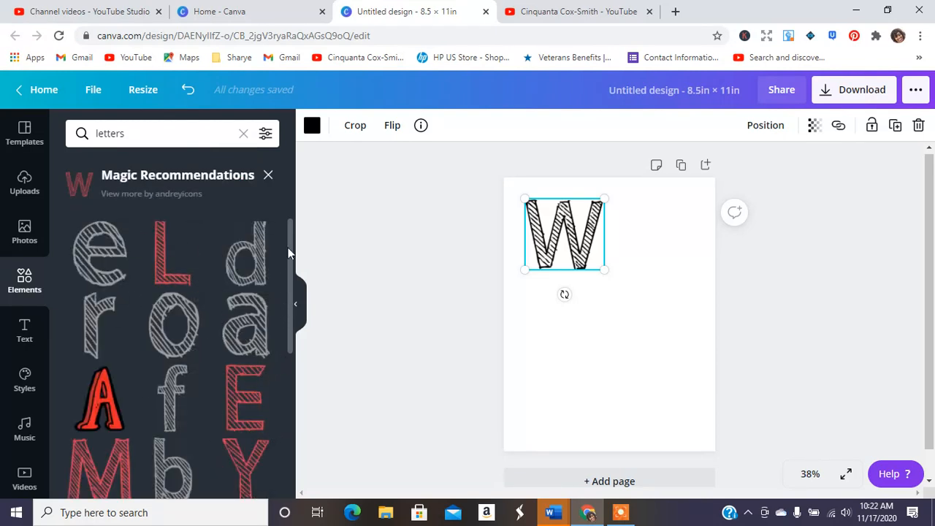
pyautogui.moveTo(289, 253); pyautogui.dragTo(282, 398)
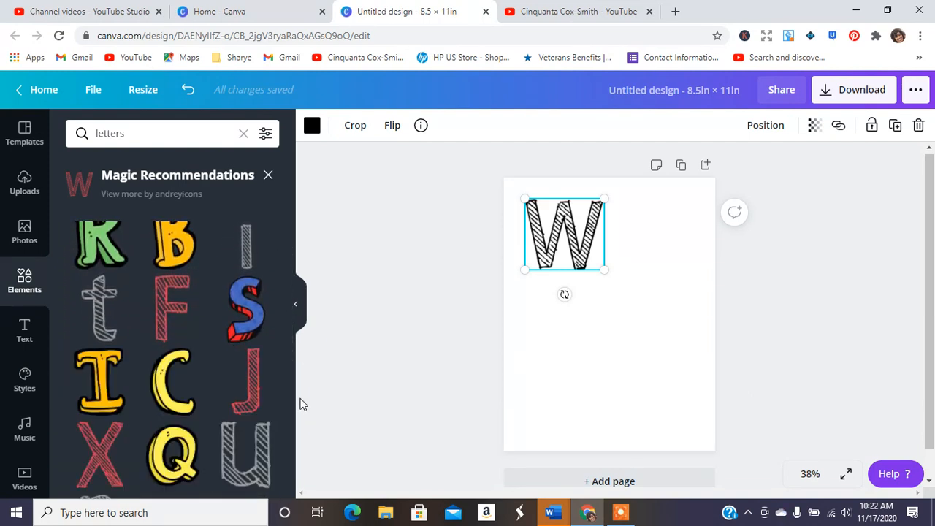
pyautogui.moveTo(291, 401); pyautogui.dragTo(290, 259)
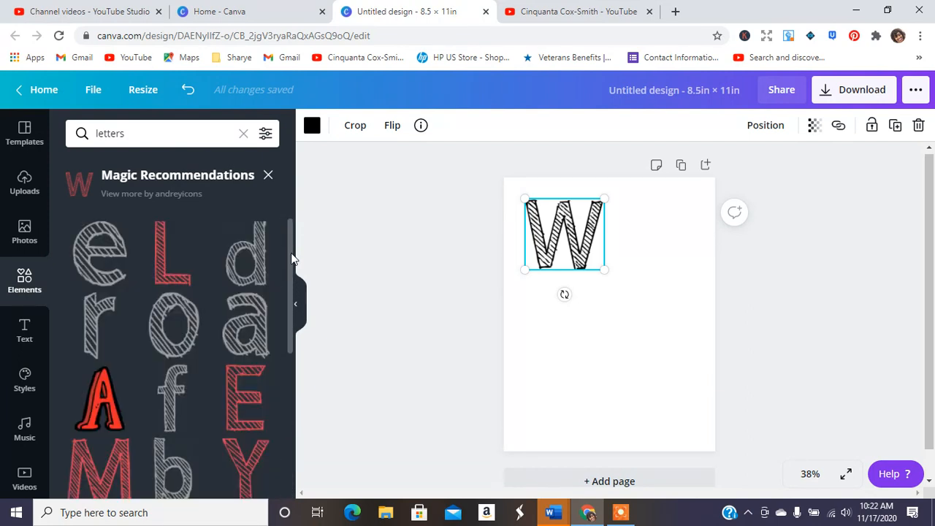
# - Search the elements library for "w" and look through the W graphics
pyautogui.click(180, 145)
pyautogui.write('w')
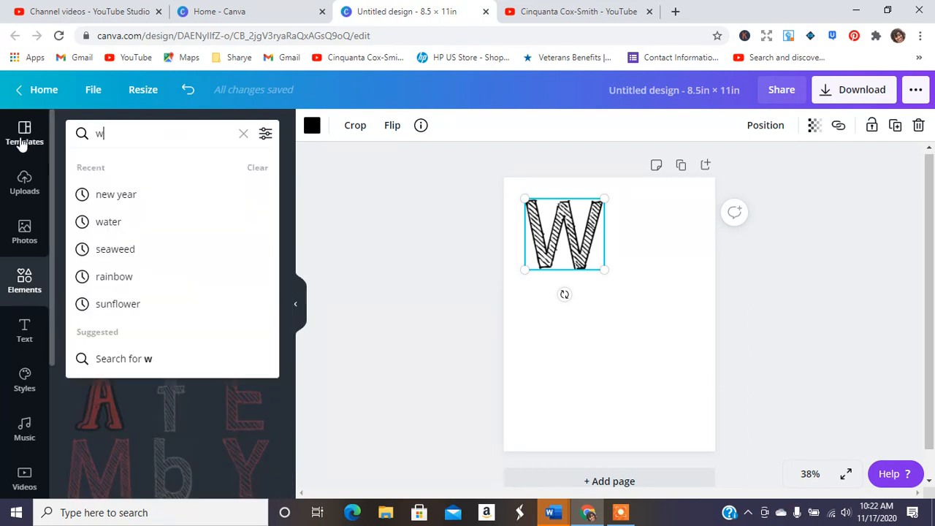
pyautogui.press('Return')
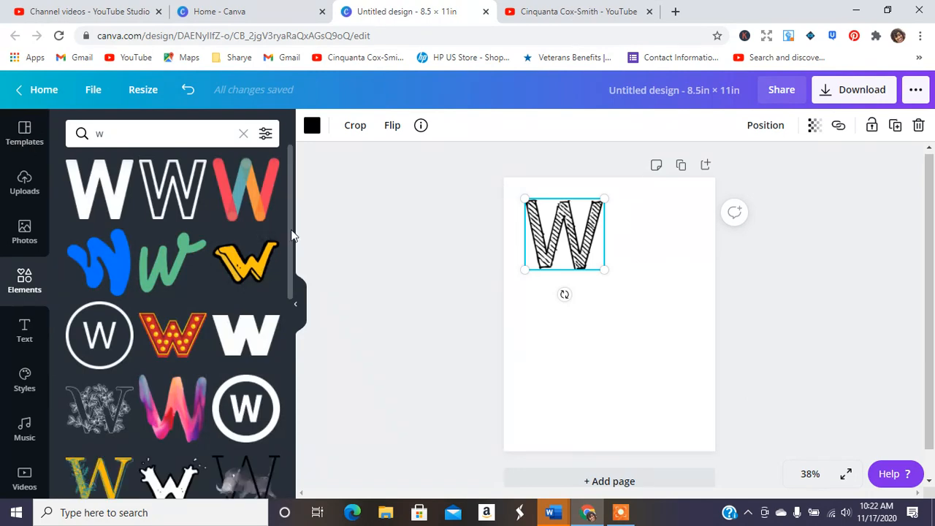
pyautogui.scroll(-10, 291, 235)
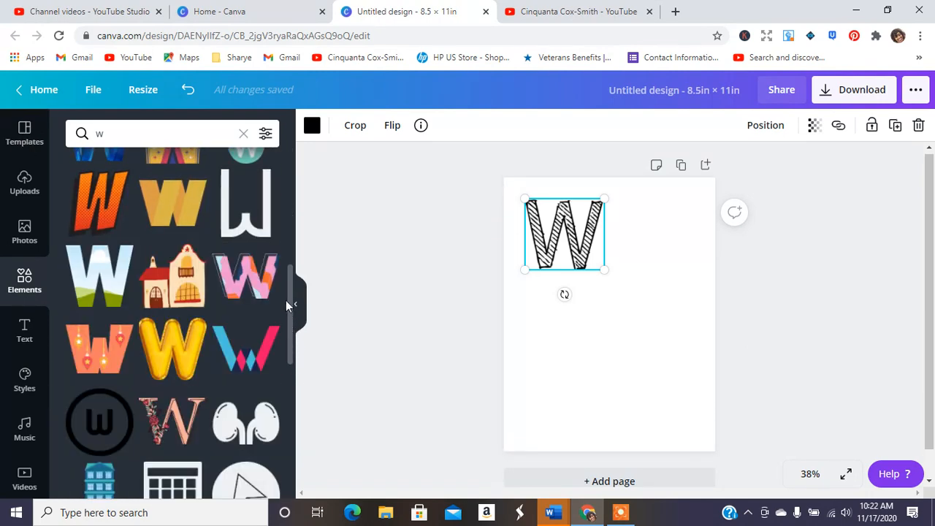
pyautogui.moveTo(290, 294); pyautogui.dragTo(292, 417)
# - Search the elements library for "watermelon"
pyautogui.moveTo(144, 129); pyautogui.dragTo(52, 129)
pyautogui.press('BackSpace')
pyautogui.write('watermelon')
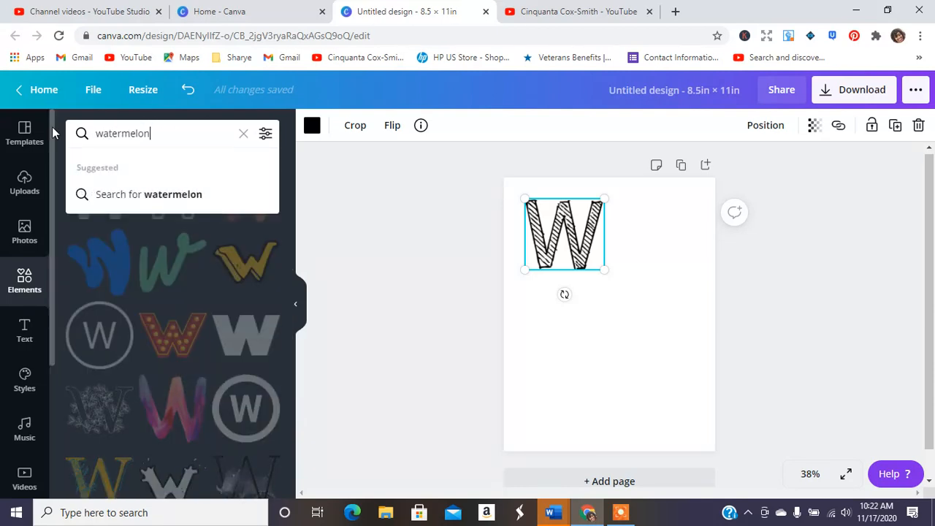
pyautogui.press('Return')
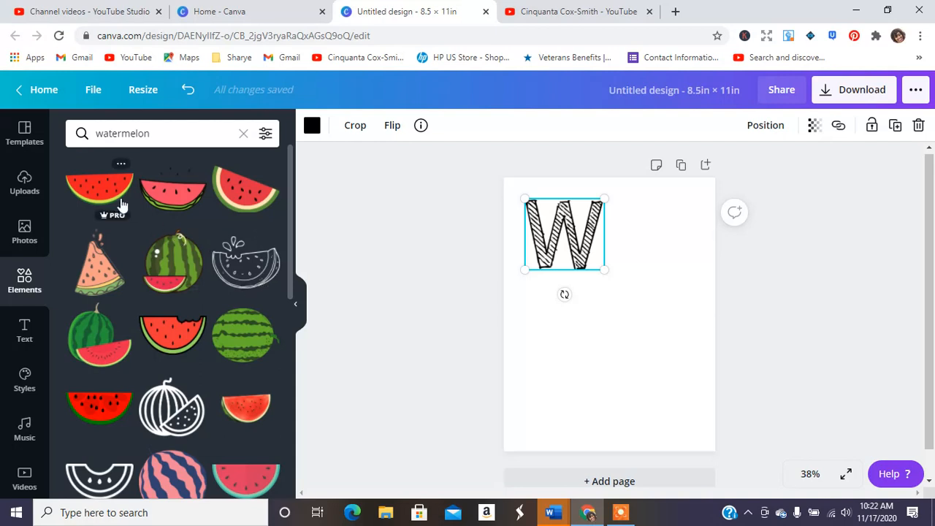
# - Add the outlined watermelon slice and enlarge it to span most of the page width below the W
pyautogui.click(251, 275)
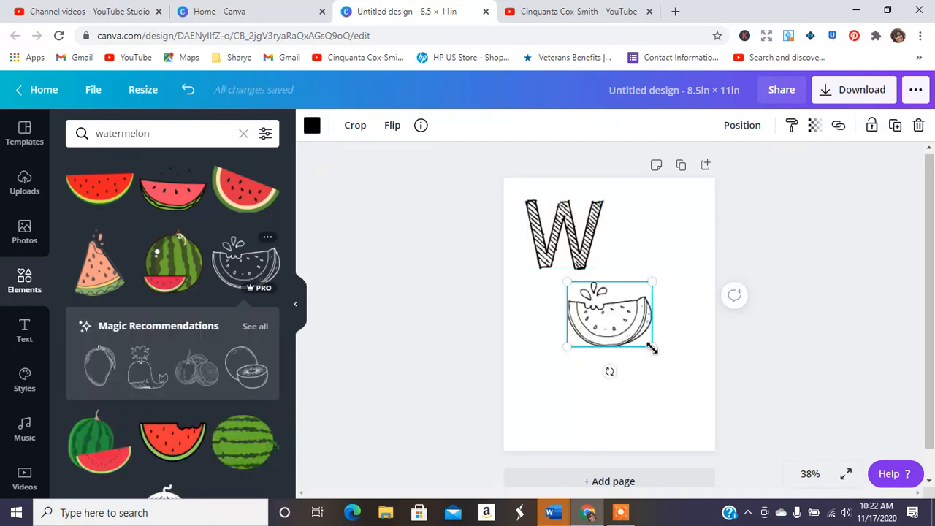
pyautogui.moveTo(652, 348); pyautogui.dragTo(694, 437)
pyautogui.moveTo(568, 332); pyautogui.dragTo(555, 314)
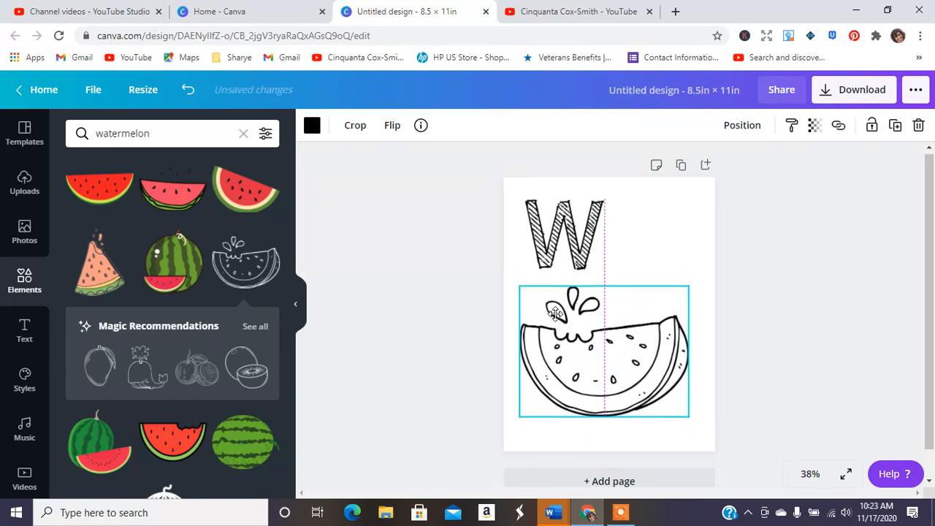
# - Shrink the hatched W, keeping it at the upper-left of the page
pyautogui.click(594, 255)
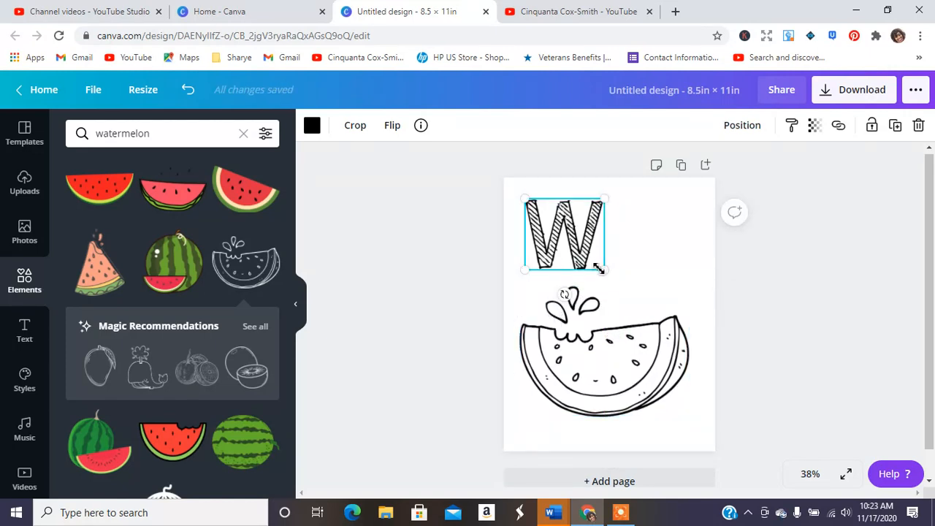
pyautogui.moveTo(605, 270); pyautogui.dragTo(582, 248)
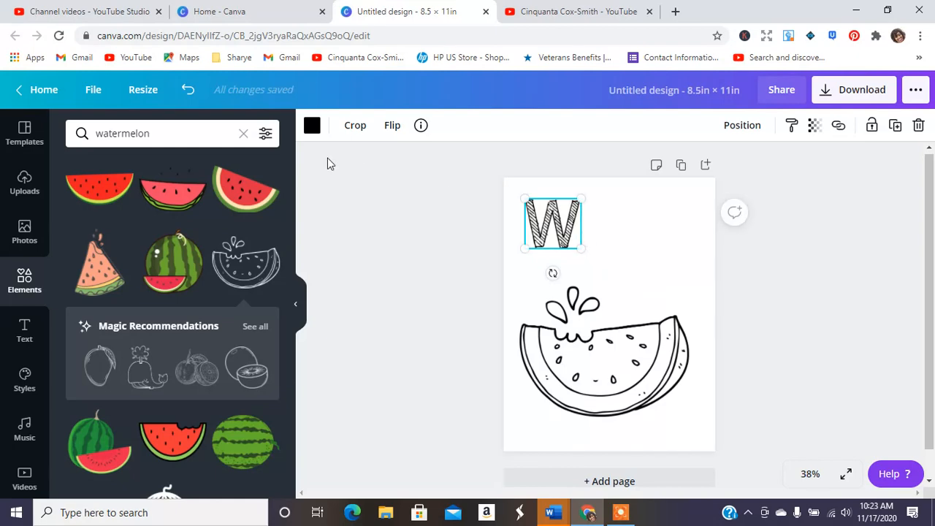
pyautogui.click(25, 332)
pyautogui.click(111, 241)
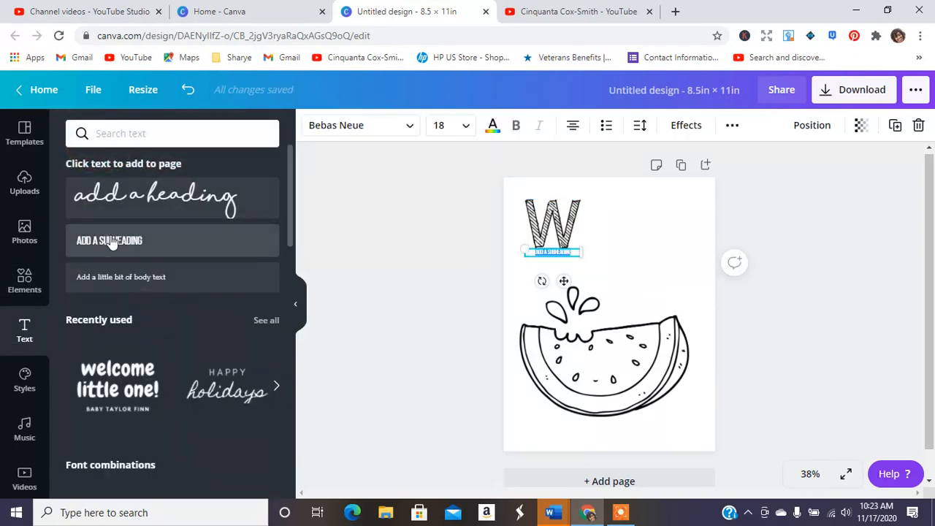
pyautogui.click(919, 125)
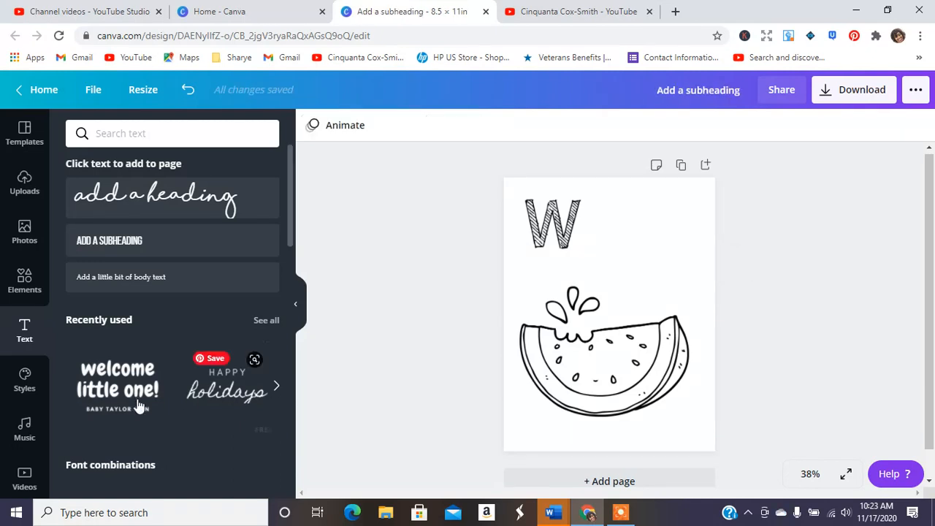
# - Add the "welcome little one!" text template over the W and replace its main wording with "watermelon"
pyautogui.click(117, 383)
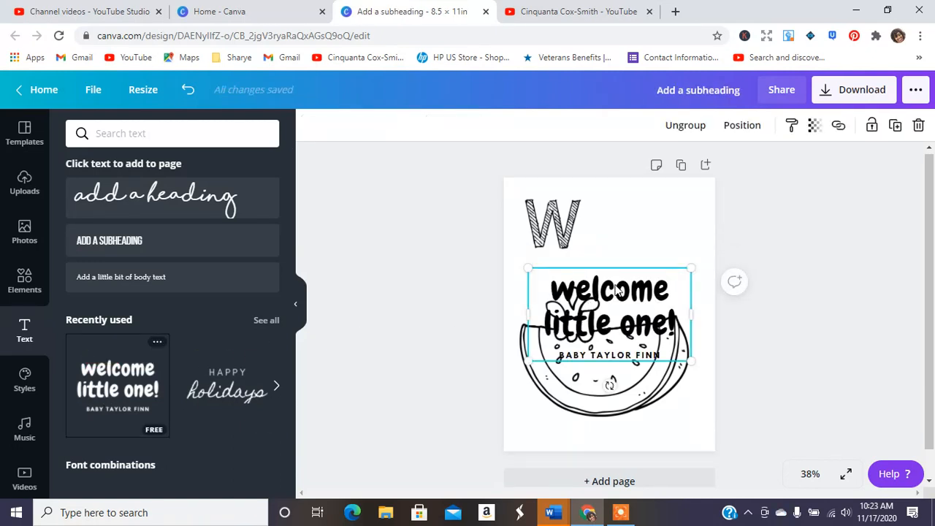
pyautogui.moveTo(617, 290); pyautogui.dragTo(635, 222)
pyautogui.doubleClick(634, 221)
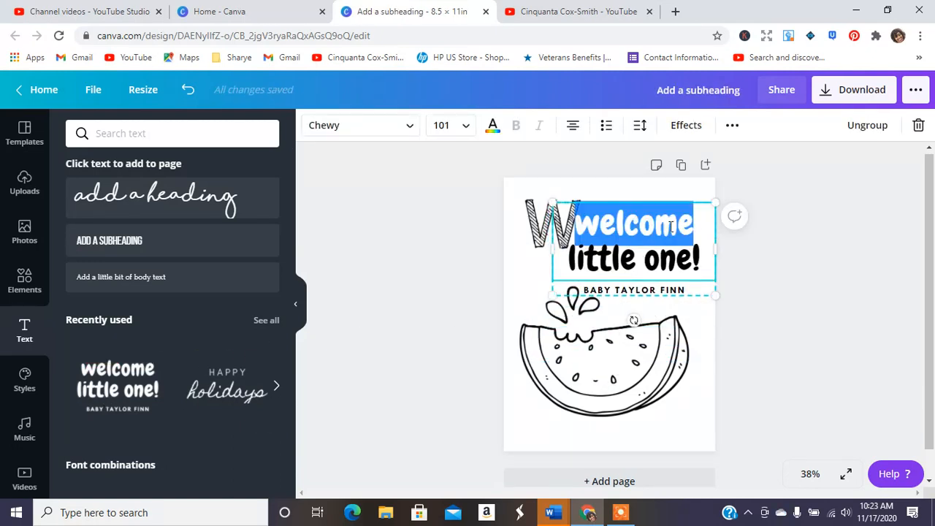
pyautogui.write('watermelon')
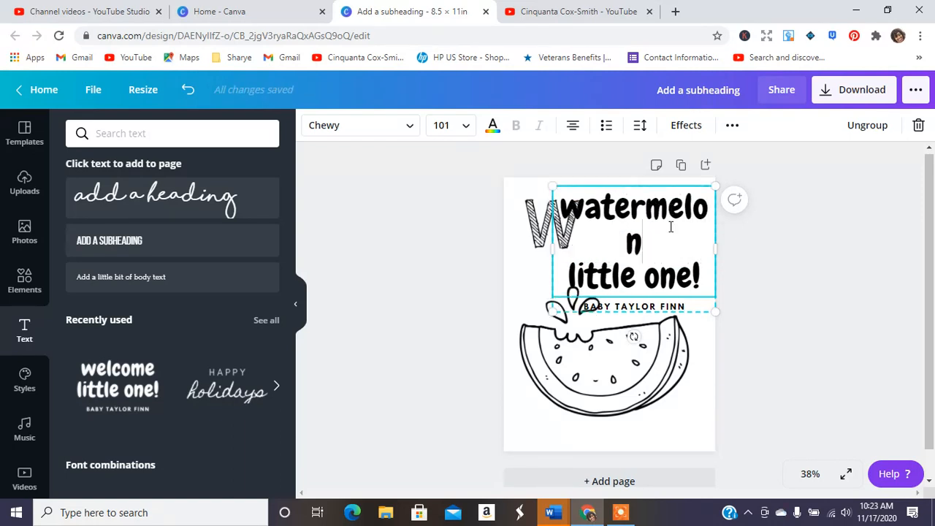
pyautogui.moveTo(701, 268); pyautogui.dragTo(542, 285)
pyautogui.press('BackSpace')
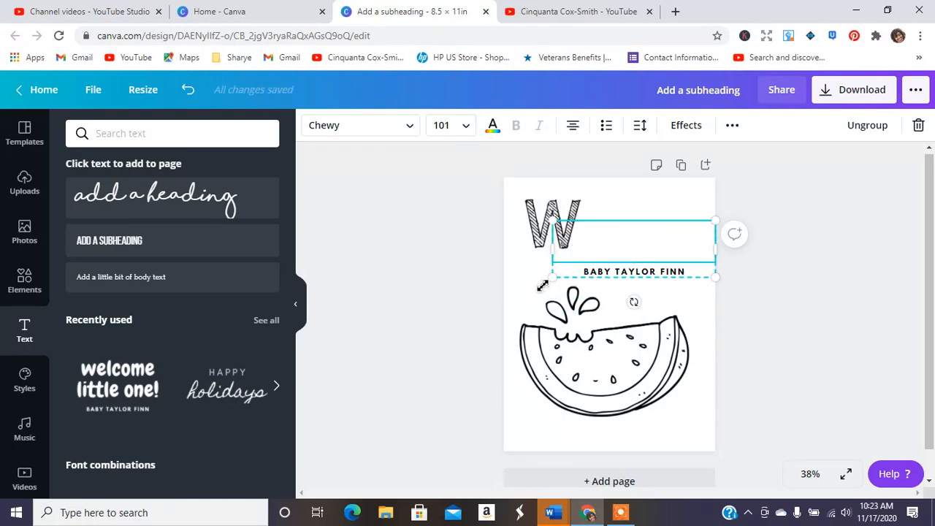
pyautogui.write('watermeon')
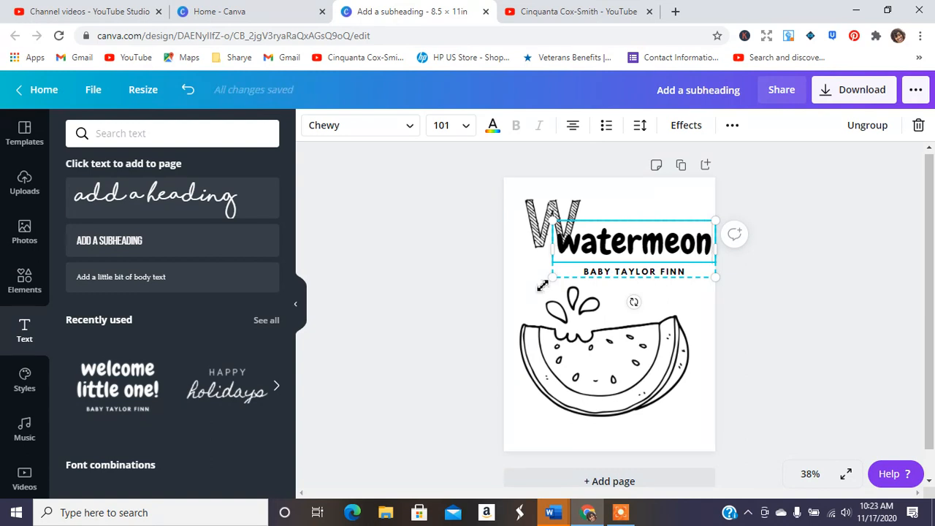
pyautogui.press('BackSpace')
pyautogui.press('BackSpace')
pyautogui.write('lon')
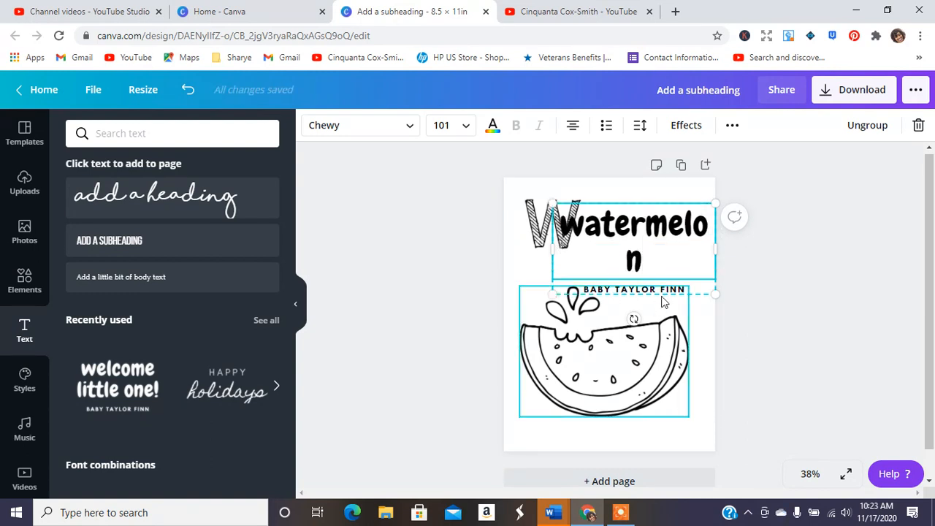
# - Ungroup the text template and delete its small baby-name line
pyautogui.click(679, 293)
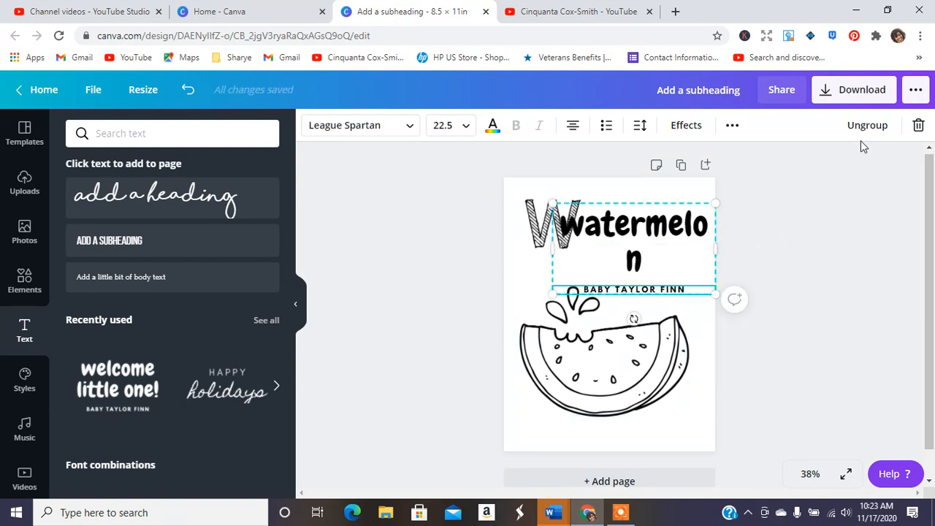
pyautogui.click(866, 125)
pyautogui.click(731, 276)
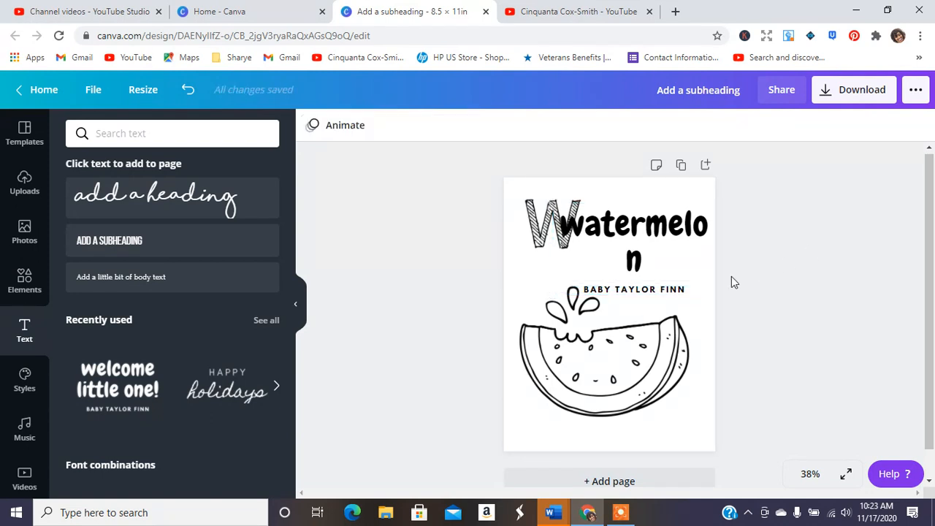
pyautogui.click(678, 294)
pyautogui.click(918, 125)
# - Arrange the page with a smaller one-line "watermelon" at the bottom, the slice moved up and the W centered above it
pyautogui.click(659, 227)
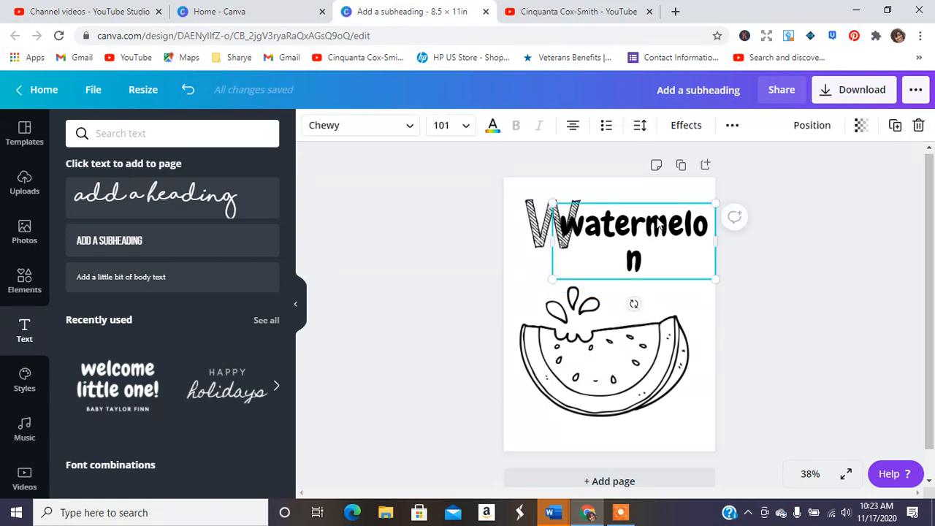
pyautogui.moveTo(720, 243)
pyautogui.mouseDown()
pyautogui.moveTo(740, 243)
pyautogui.moveTo(672, 257)
pyautogui.moveTo(656, 246)
pyautogui.moveTo(642, 429)
pyautogui.moveTo(628, 478)
pyautogui.moveTo(631, 427)
pyautogui.mouseUp()
pyautogui.moveTo(616, 363); pyautogui.dragTo(616, 333)
pyautogui.click(760, 281)
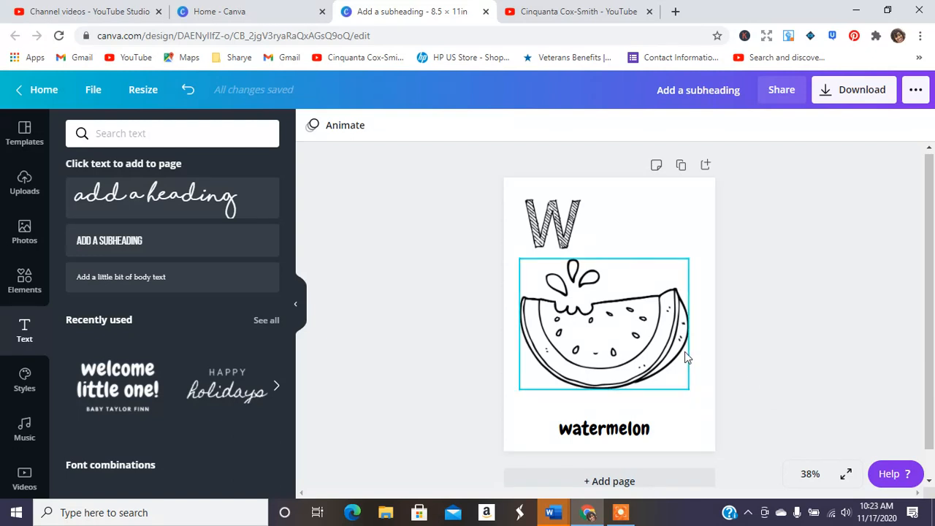
pyautogui.moveTo(563, 236); pyautogui.dragTo(613, 224)
pyautogui.click(814, 257)
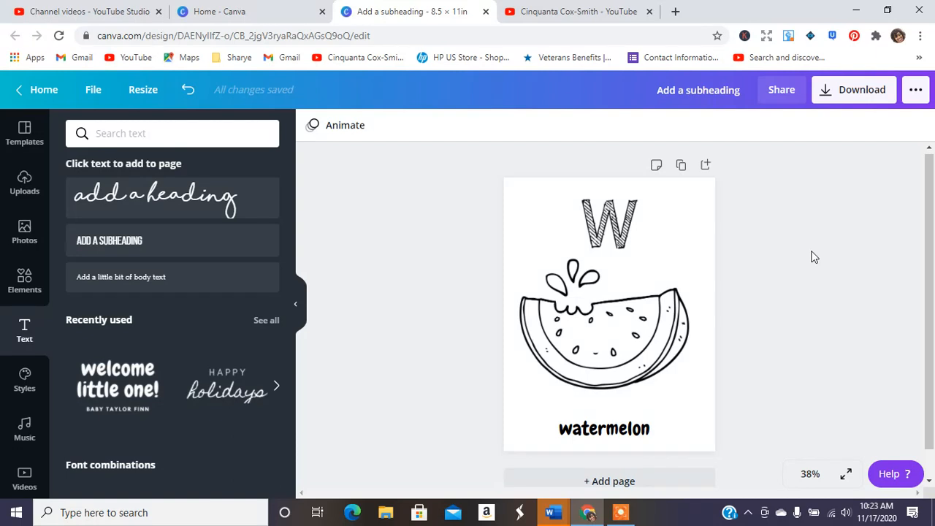
# - Add a blank second page and search the elements library for "numbers"
pyautogui.scroll(-2, 928, 220)
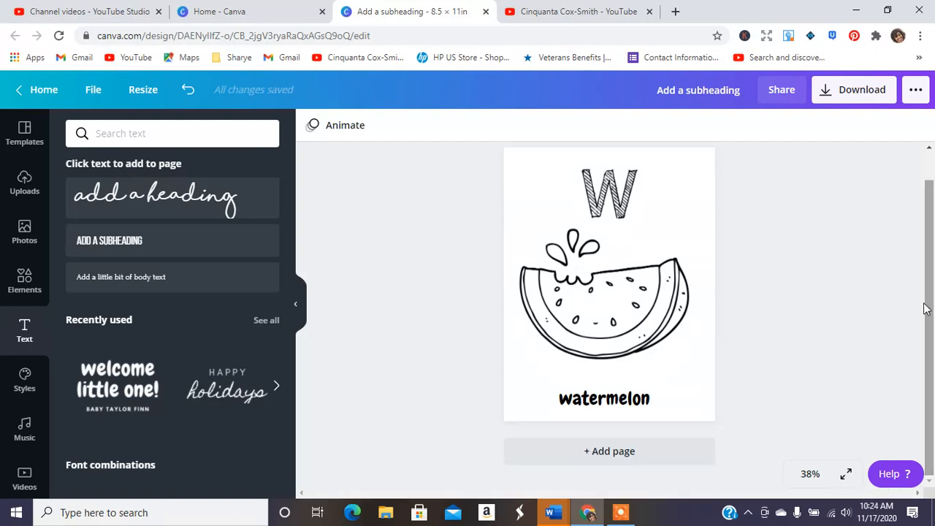
pyautogui.click(605, 451)
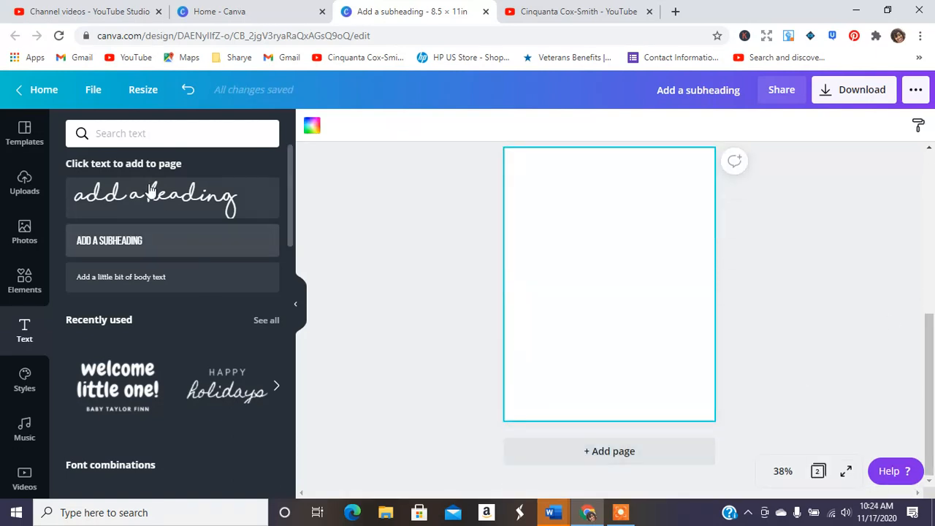
pyautogui.click(29, 284)
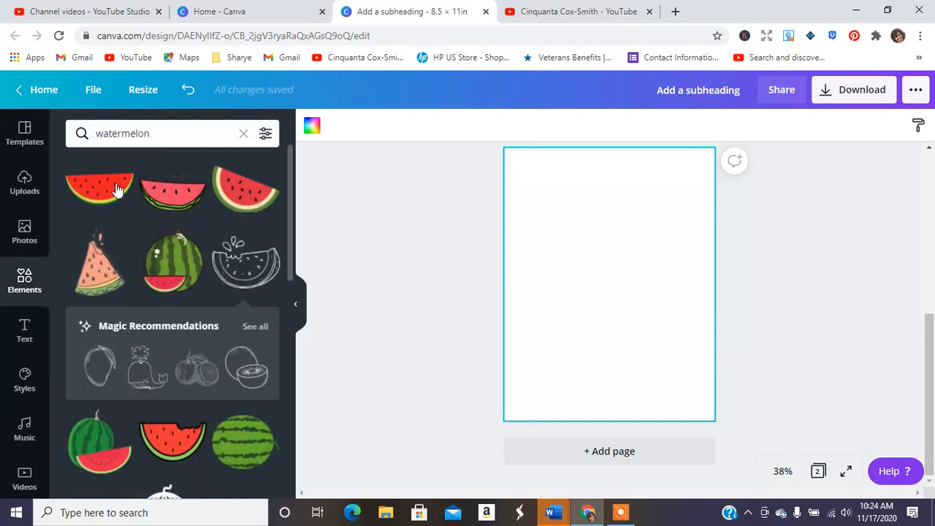
pyautogui.click(103, 131)
pyautogui.moveTo(100, 130); pyautogui.dragTo(153, 132)
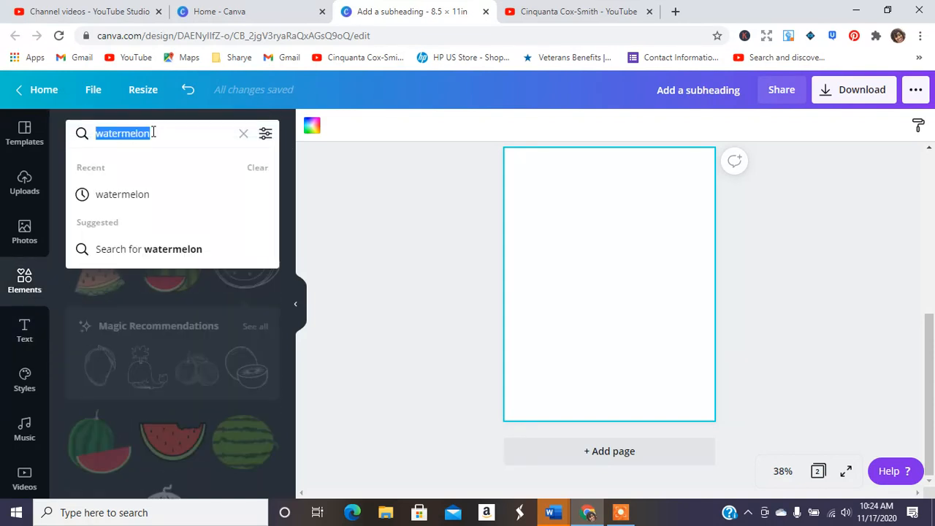
pyautogui.write('numbers')
pyautogui.press('Return')
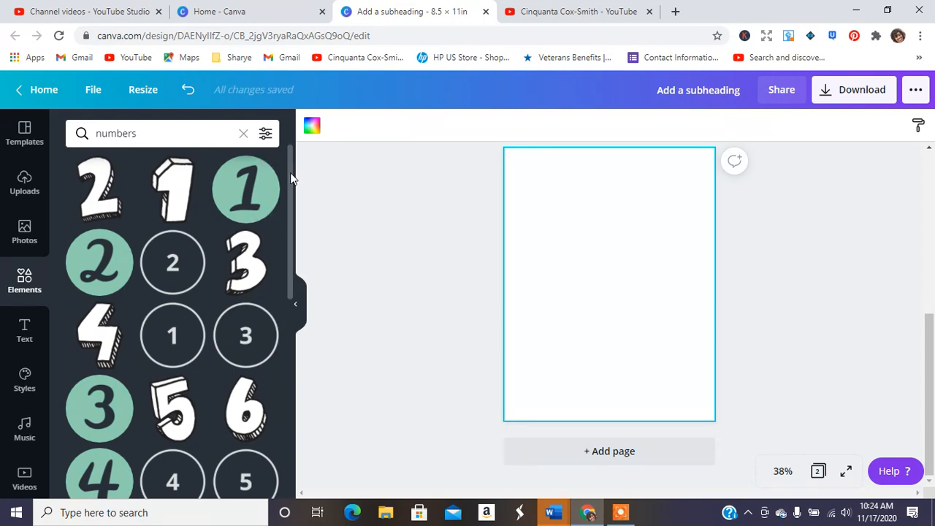
# - Add the orange outlined number 6 to the second page and recolor it black
pyautogui.moveTo(290, 172); pyautogui.dragTo(297, 422)
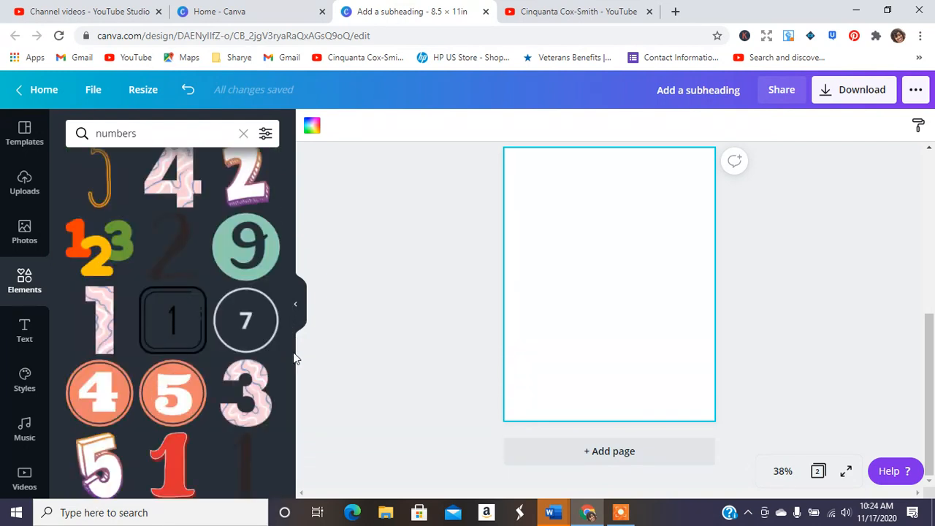
pyautogui.moveTo(290, 368); pyautogui.dragTo(286, 417)
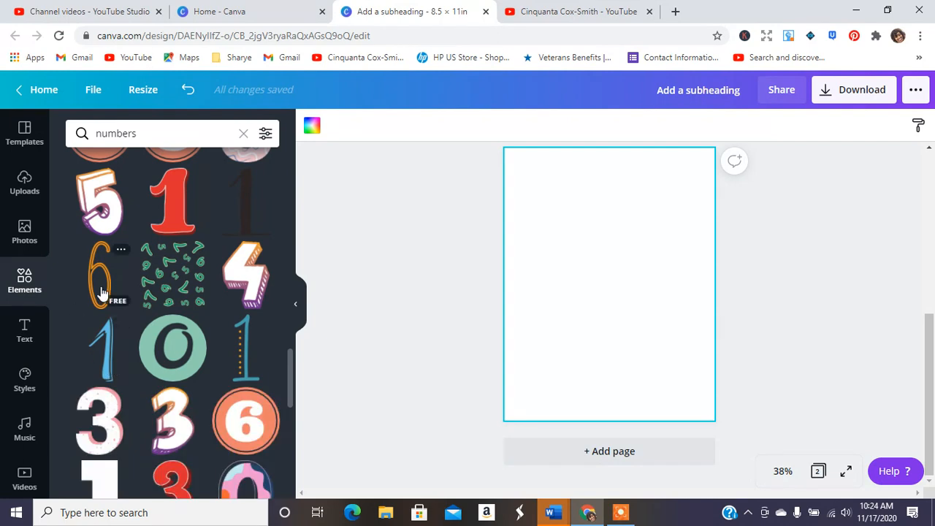
pyautogui.click(102, 294)
pyautogui.click(313, 127)
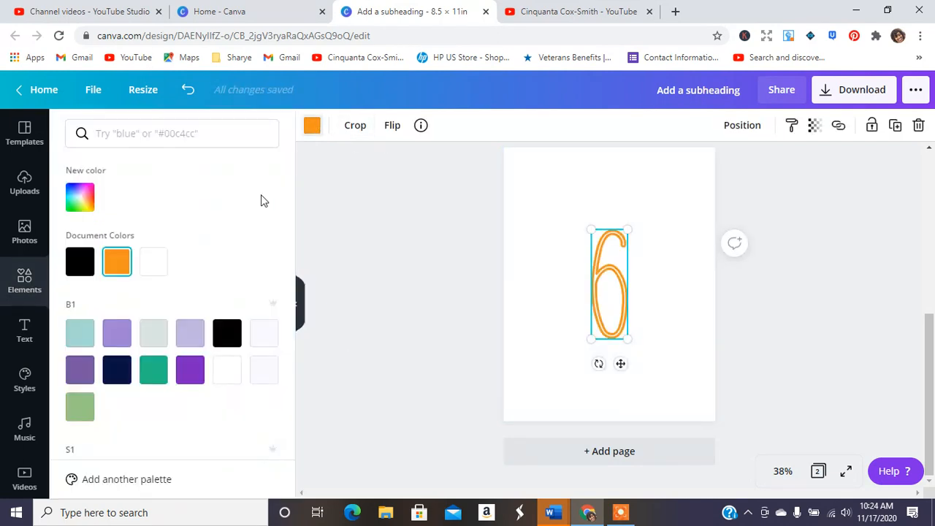
pyautogui.click(81, 263)
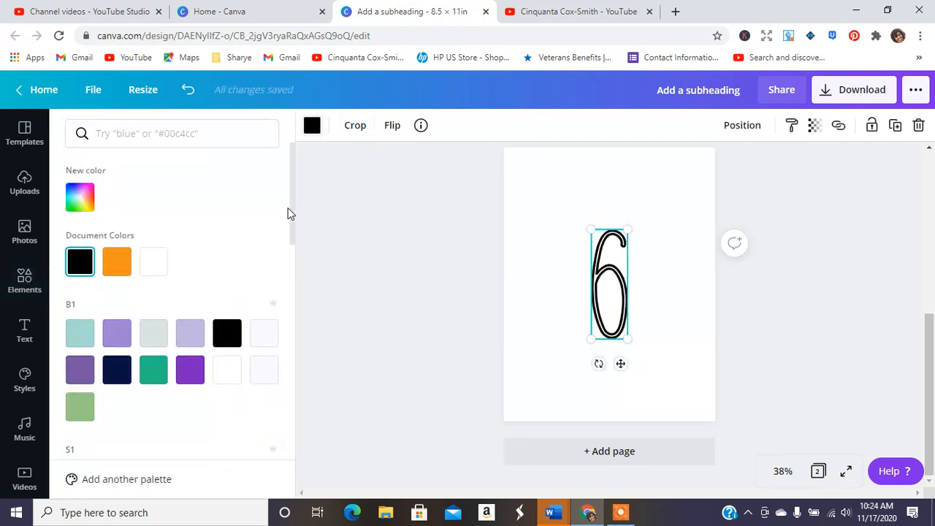
# - Search the elements library for "numbers" again and look through the number graphics for more outlined styles
pyautogui.click(25, 279)
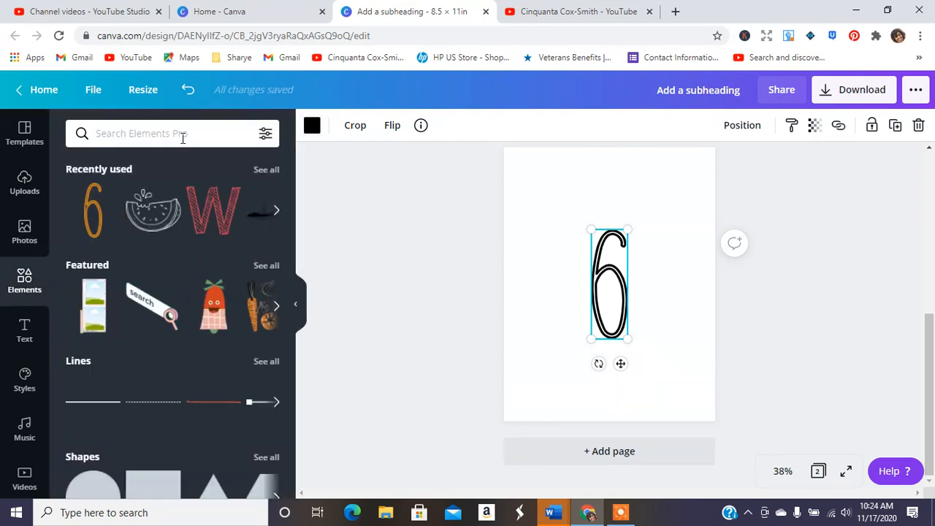
pyautogui.click(182, 137)
pyautogui.write('numbers')
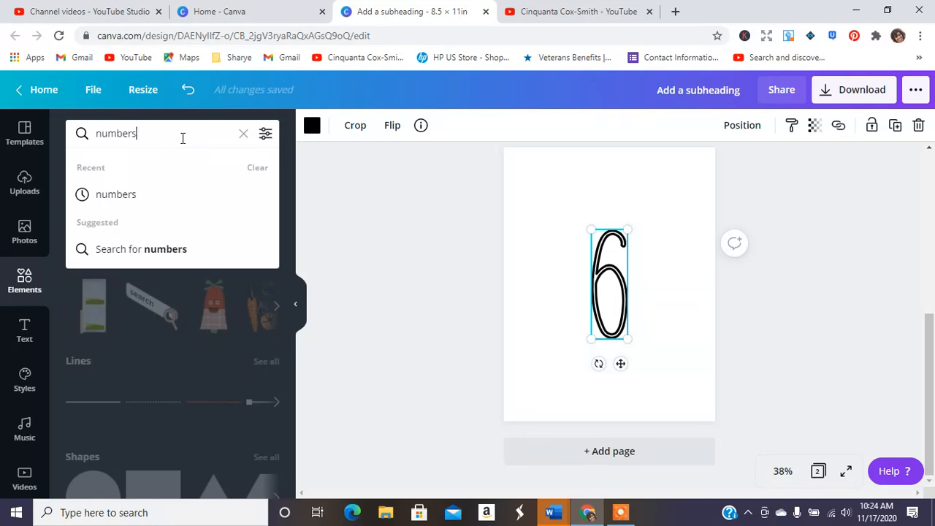
pyautogui.press('Return')
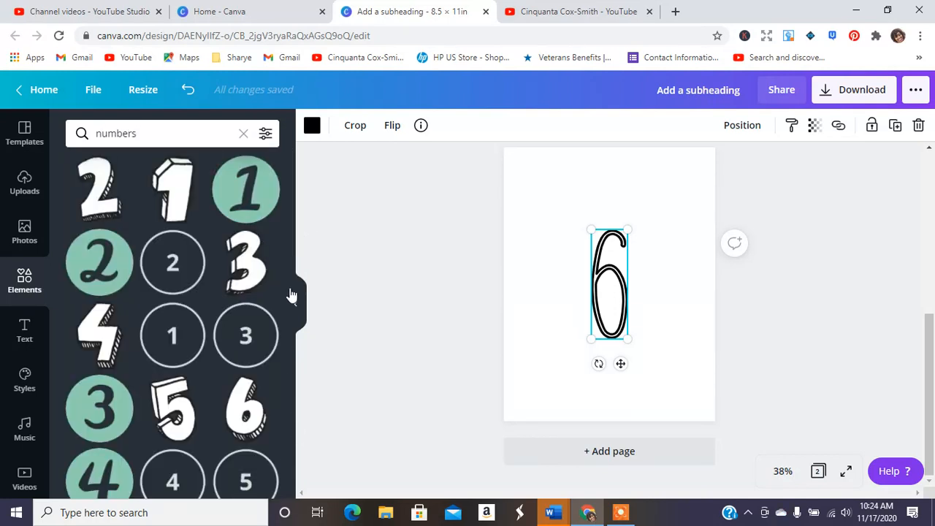
pyautogui.moveTo(291, 280); pyautogui.dragTo(282, 461)
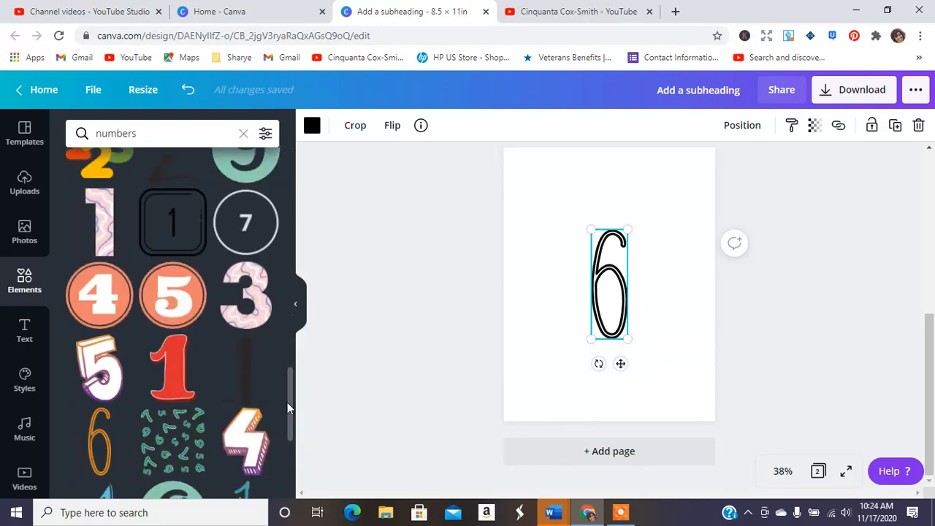
pyautogui.moveTo(290, 390); pyautogui.dragTo(290, 484)
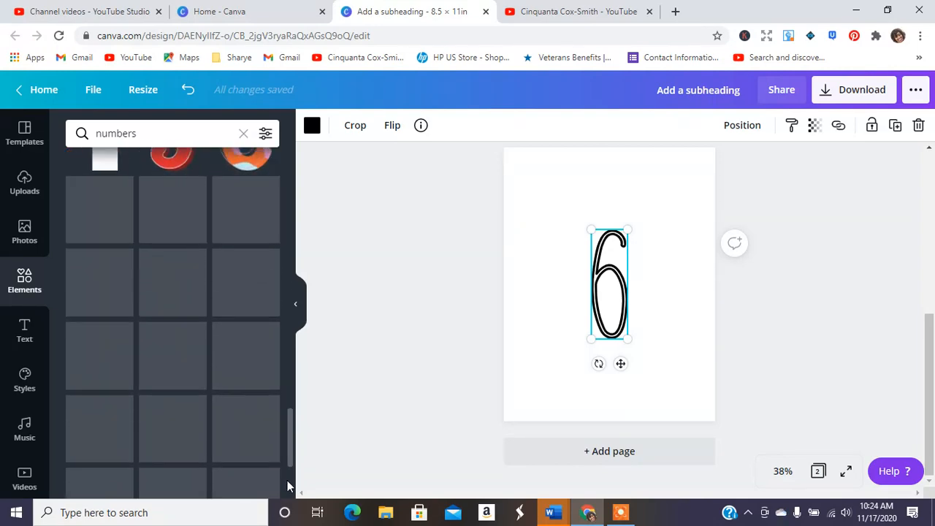
pyautogui.moveTo(292, 425); pyautogui.dragTo(285, 472)
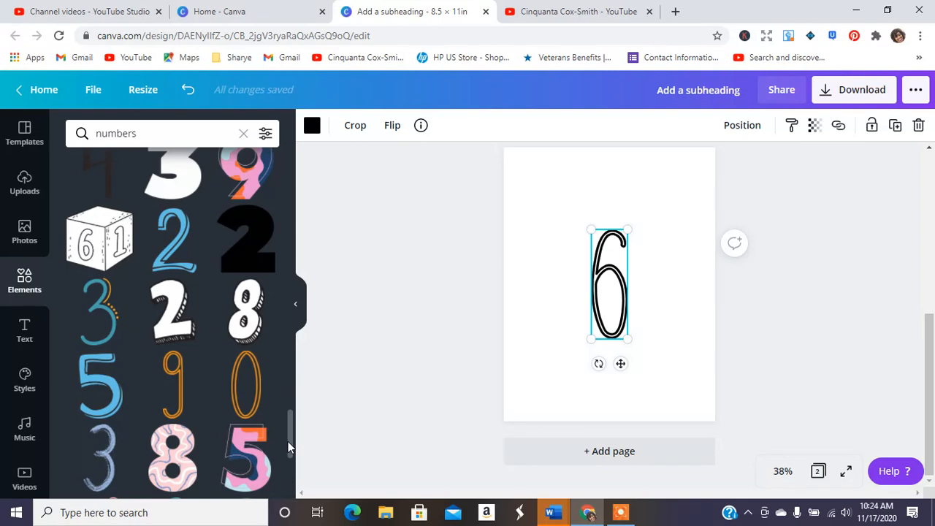
pyautogui.moveTo(288, 436); pyautogui.dragTo(287, 467)
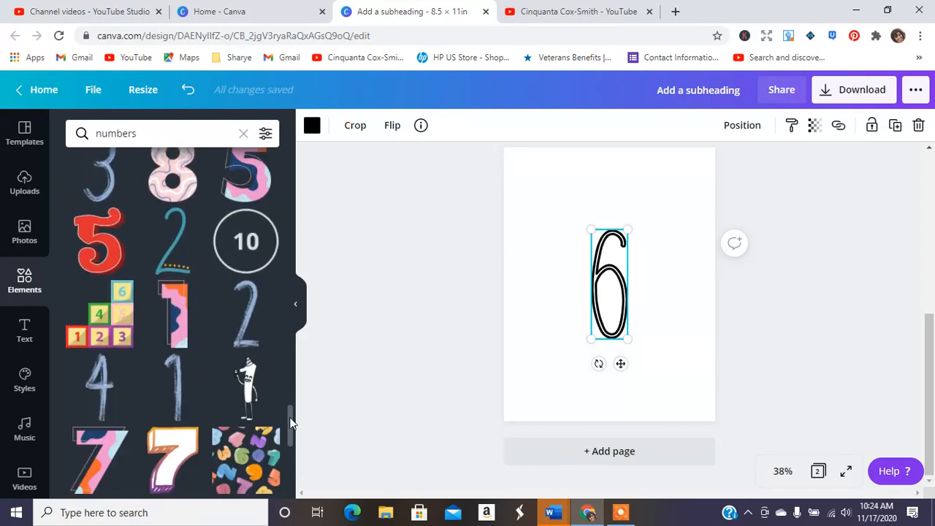
pyautogui.moveTo(286, 424); pyautogui.dragTo(277, 470)
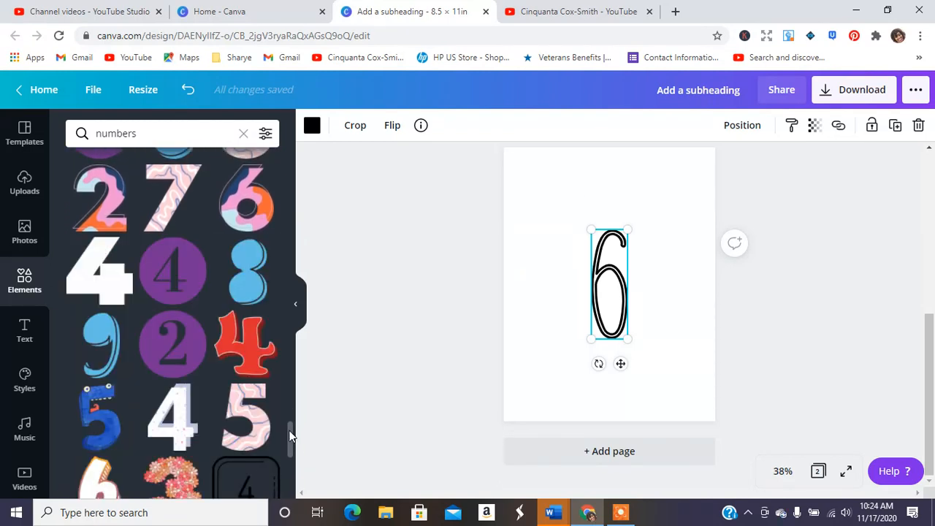
pyautogui.scroll(-5, 289, 436)
# - Move the outlined 6 to the upper-left corner of the second page and clear the elements search
pyautogui.moveTo(612, 306); pyautogui.dragTo(543, 242)
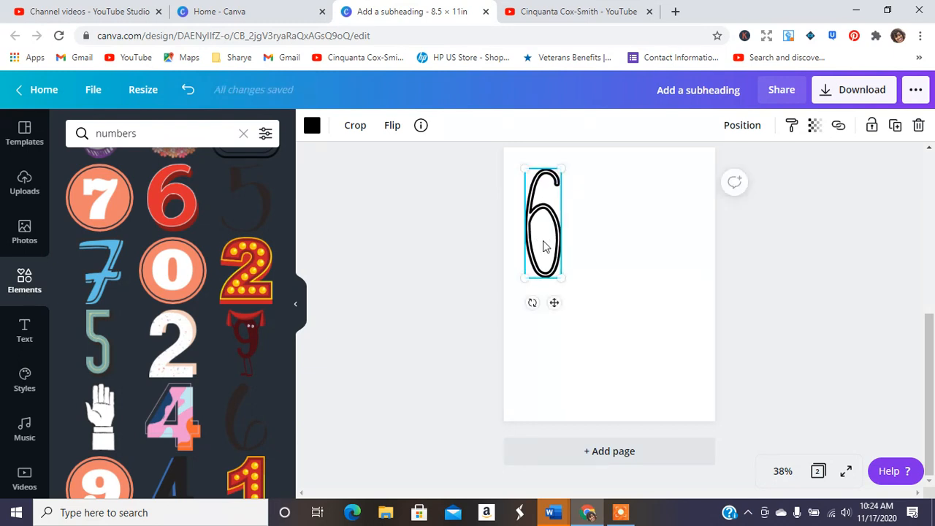
pyautogui.click(413, 332)
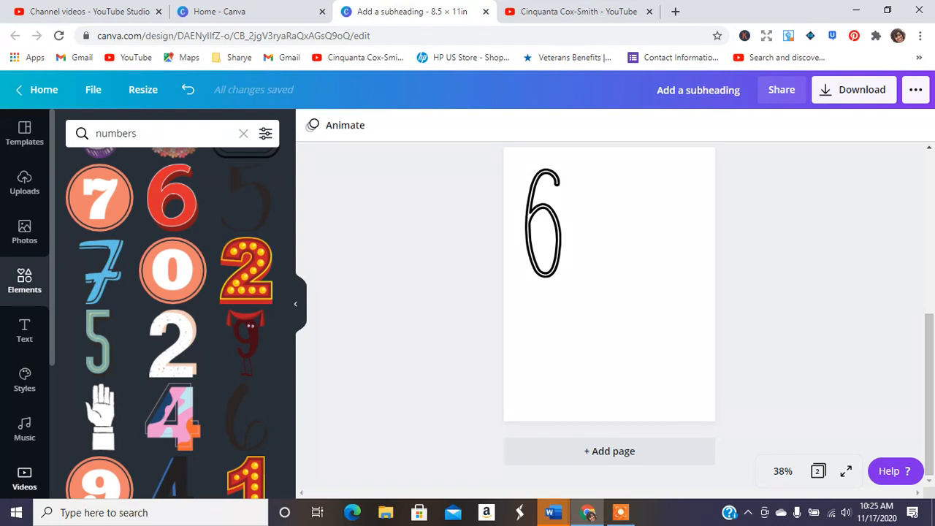
pyautogui.click(243, 133)
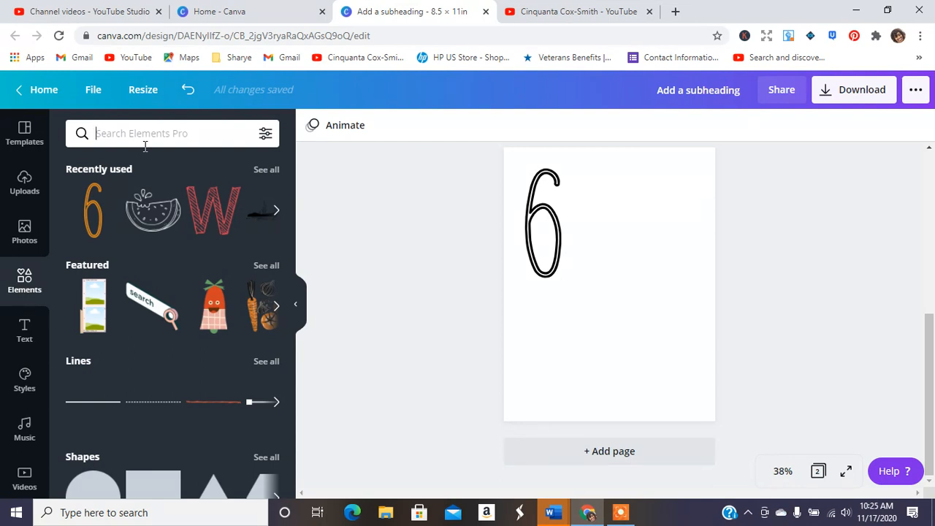
# - Add a black outlined strawberry from a "strawberry" elements search and shrink it to fit directly below the 6
pyautogui.write('che')
pyautogui.press('Return')
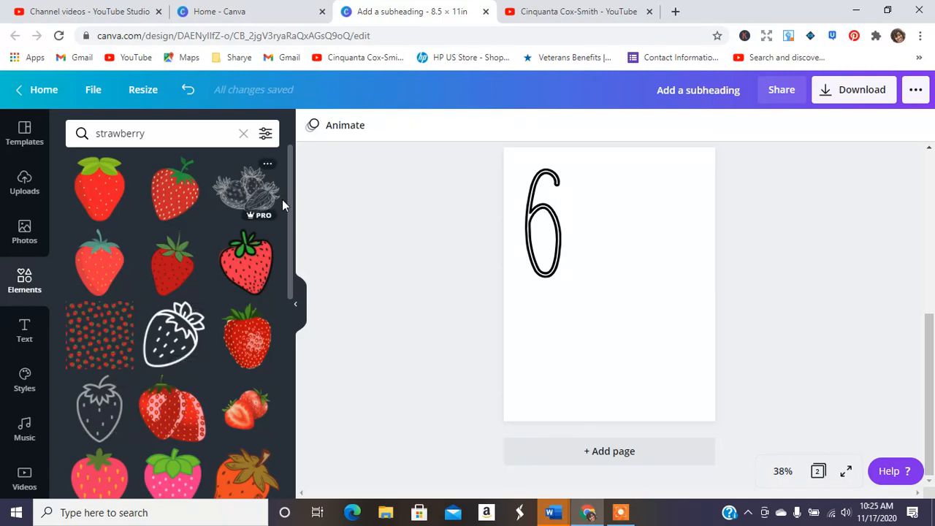
pyautogui.moveTo(290, 202); pyautogui.dragTo(288, 363)
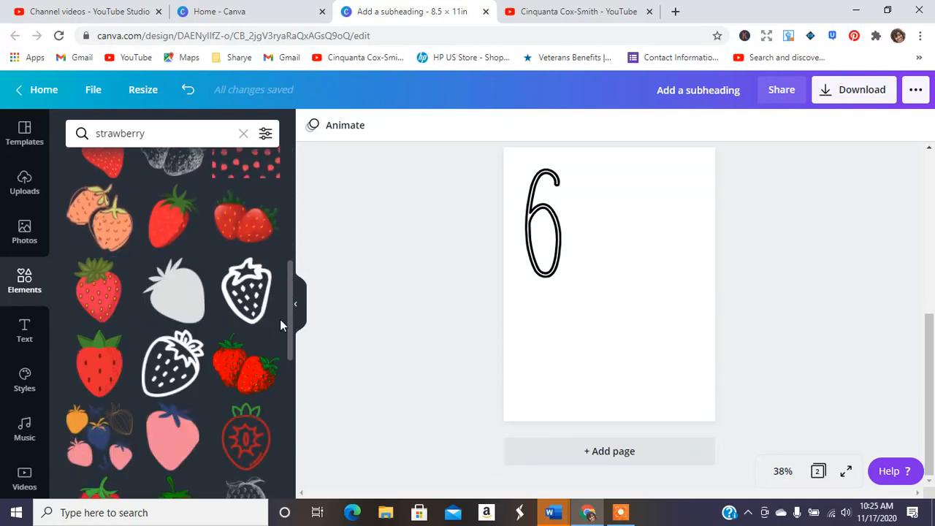
pyautogui.click(246, 290)
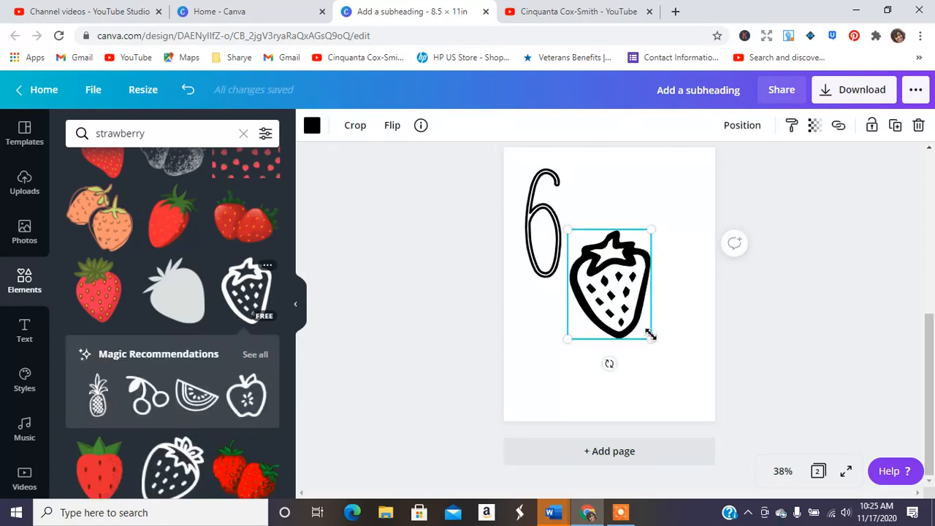
pyautogui.moveTo(650, 334); pyautogui.dragTo(567, 339)
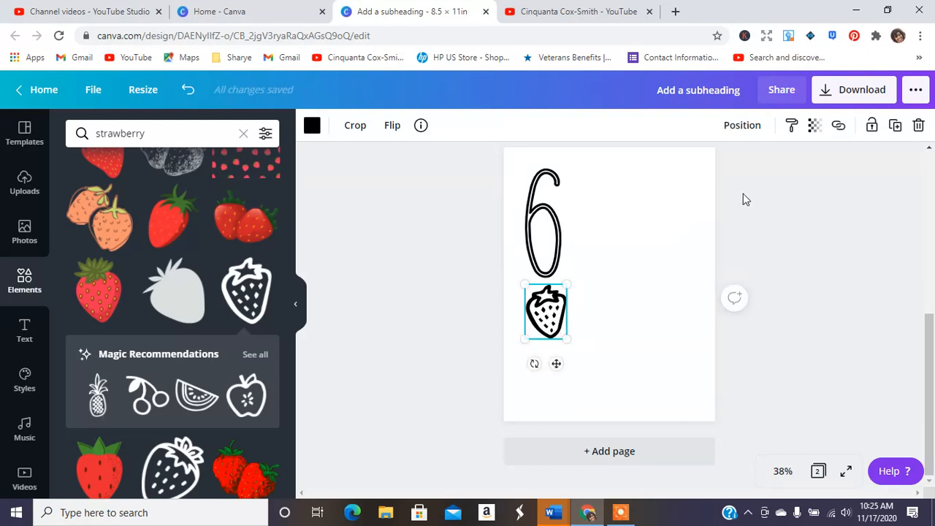
# - Duplicate the small strawberry and arrange six strawberries in two rows of three below the 6
pyautogui.click(894, 125)
pyautogui.click(894, 126)
pyautogui.click(894, 126)
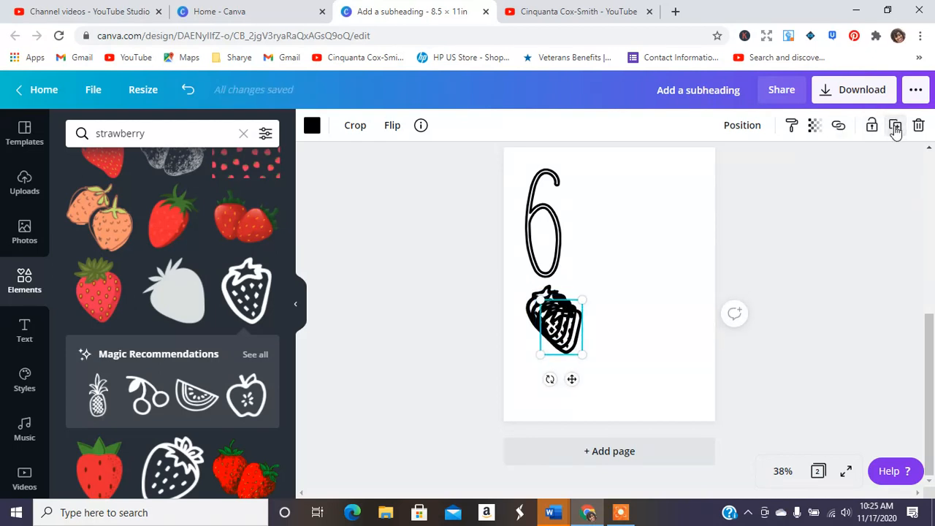
pyautogui.click(894, 125)
pyautogui.moveTo(567, 349); pyautogui.dragTo(672, 396)
pyautogui.moveTo(570, 333); pyautogui.dragTo(557, 396)
pyautogui.moveTo(561, 330); pyautogui.dragTo(609, 378)
pyautogui.click(897, 125)
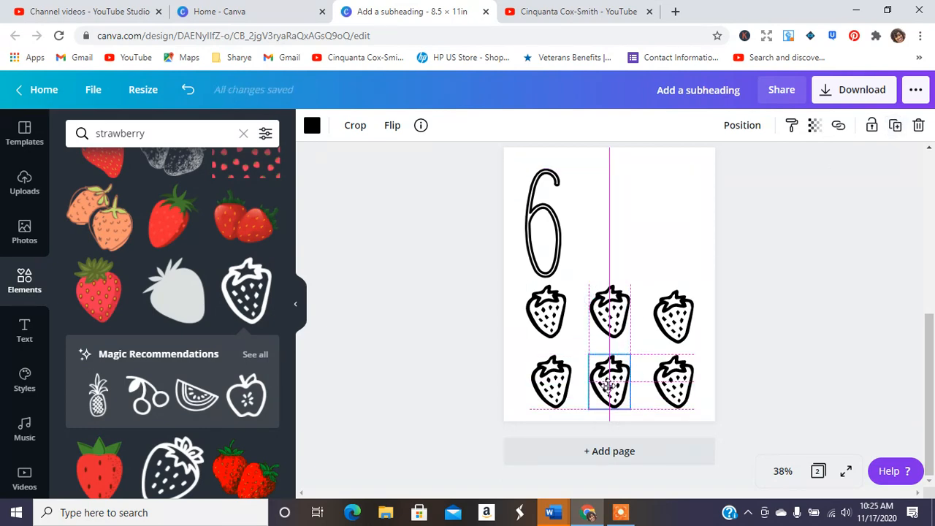
pyautogui.click(678, 378)
pyautogui.click(679, 310)
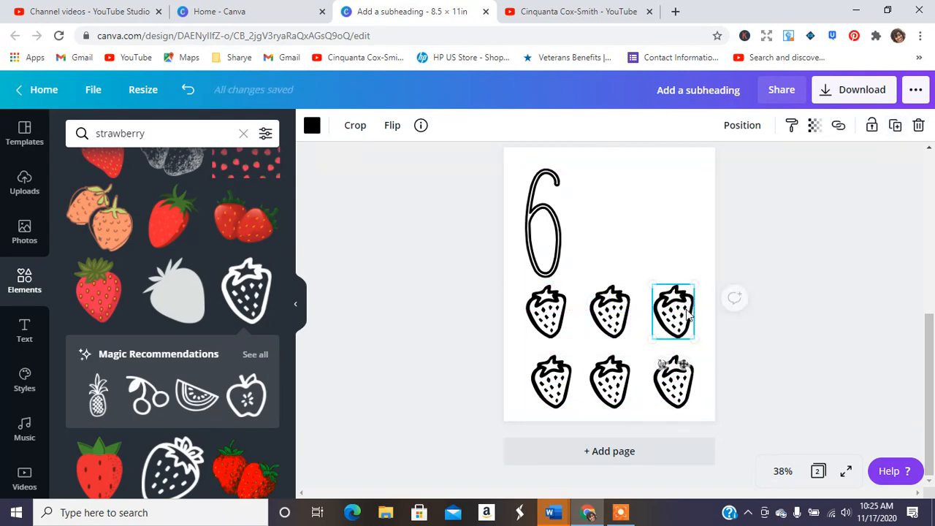
# - Move the outlined 6 slightly higher on the second page, away from the strawberries
pyautogui.click(791, 244)
pyautogui.moveTo(544, 252); pyautogui.dragTo(546, 243)
pyautogui.press('Escape')
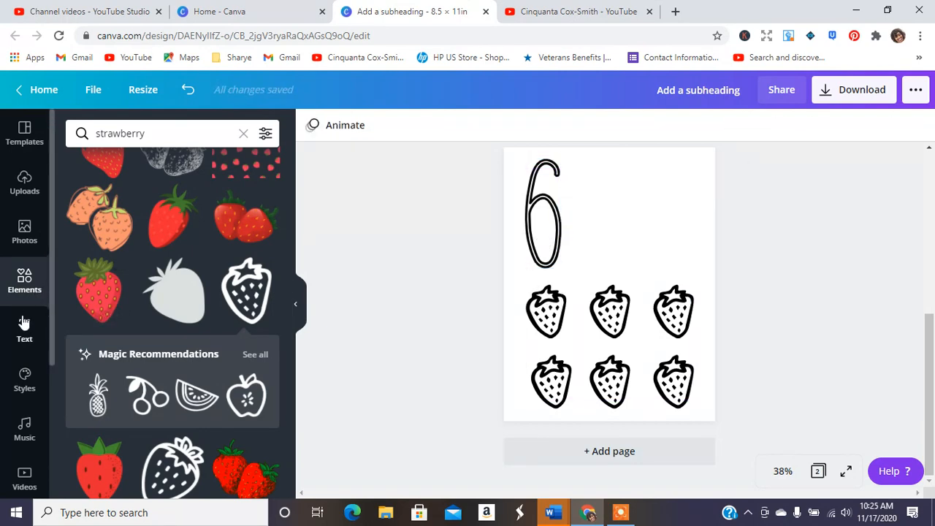
# - Add the recently used "welcome little one!" text combination to the second page and replace its heading with "six"
pyautogui.click(24, 329)
pyautogui.click(99, 380)
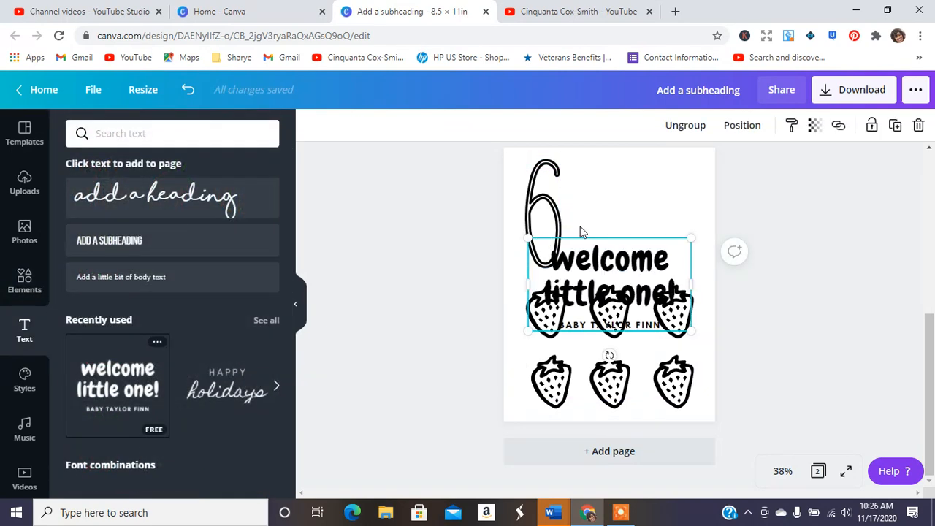
pyautogui.doubleClick(687, 292)
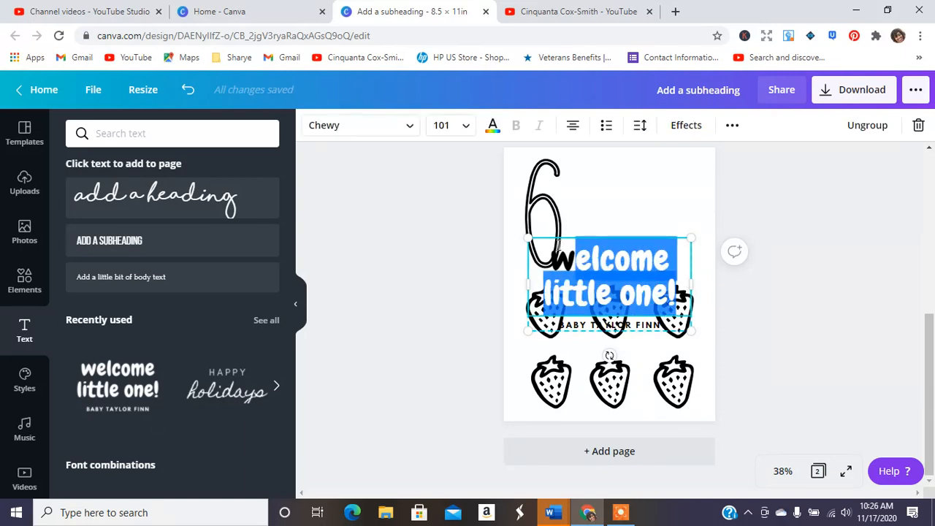
pyautogui.write('six')
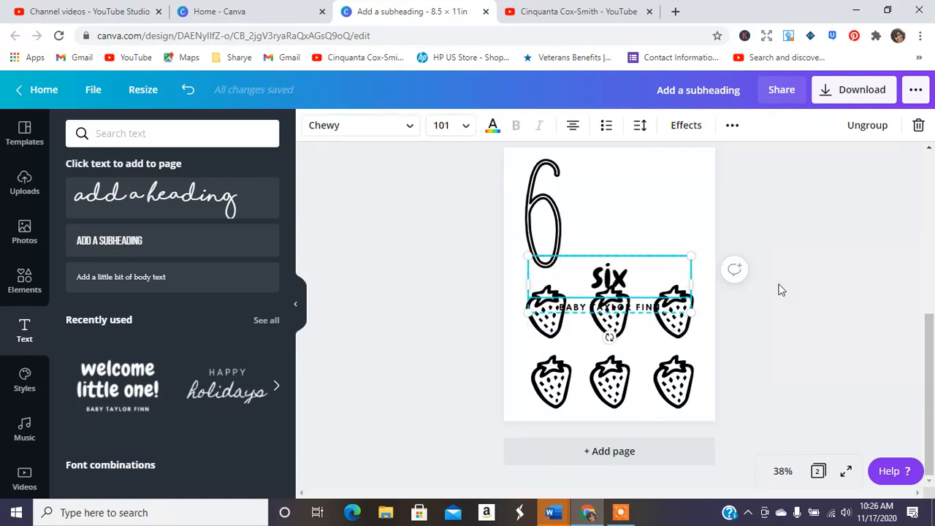
# - Ungroup the text combination and delete the small name line below the word "six"
pyautogui.click(860, 126)
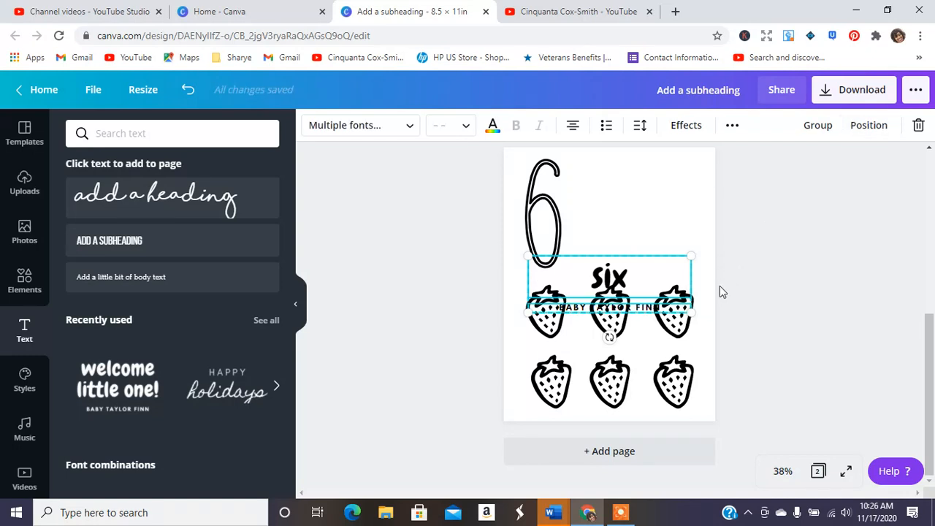
pyautogui.click(755, 299)
pyautogui.click(605, 308)
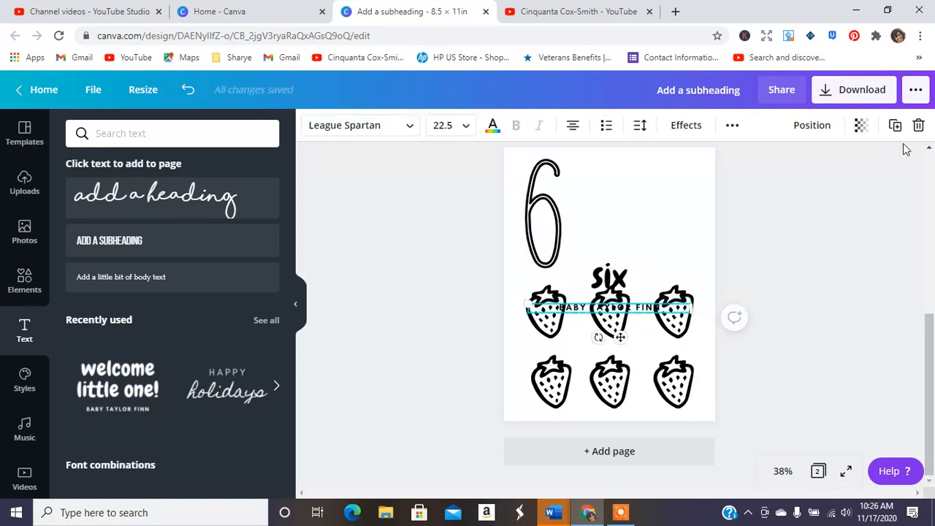
pyautogui.press('Delete')
# - Enlarge the word "six" to font size 151 and place it beside the number 6, above the strawberries
pyautogui.click(622, 286)
pyautogui.moveTo(619, 292); pyautogui.dragTo(642, 226)
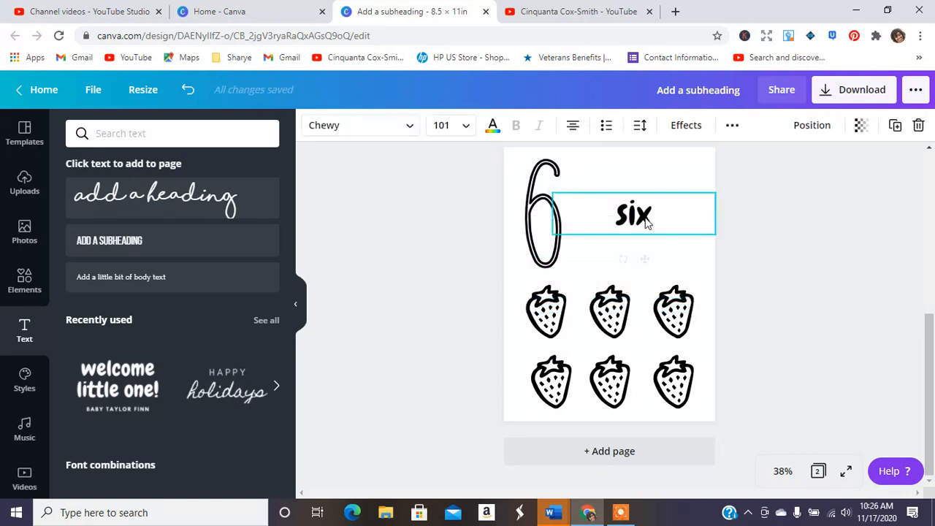
pyautogui.moveTo(563, 234); pyautogui.dragTo(482, 274)
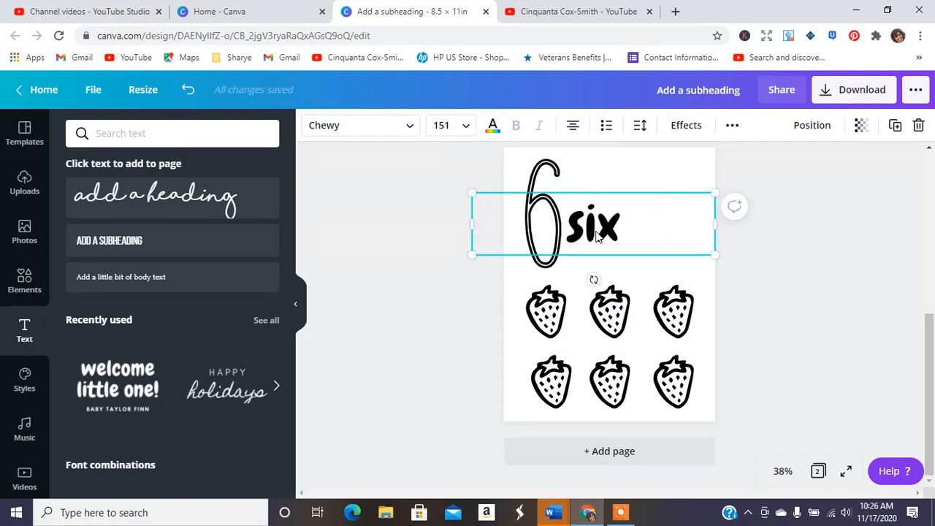
pyautogui.moveTo(597, 230); pyautogui.dragTo(630, 227)
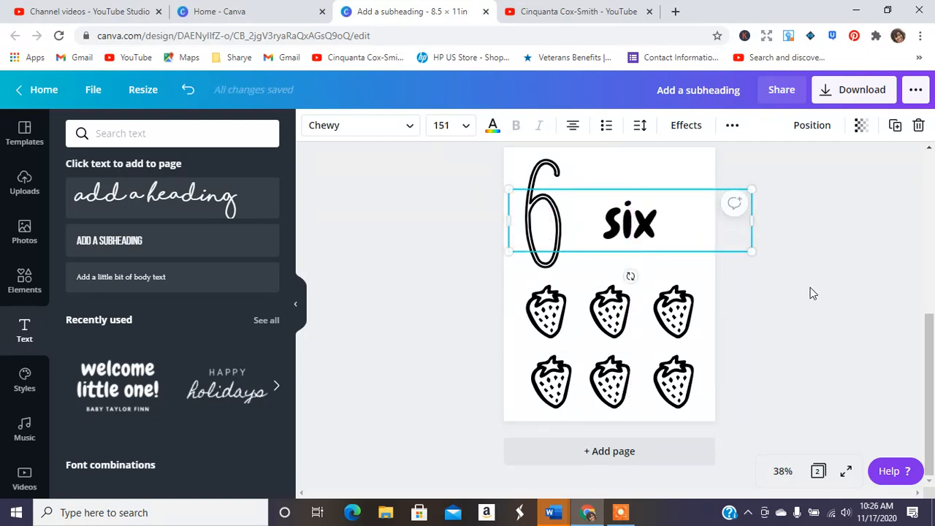
pyautogui.click(811, 292)
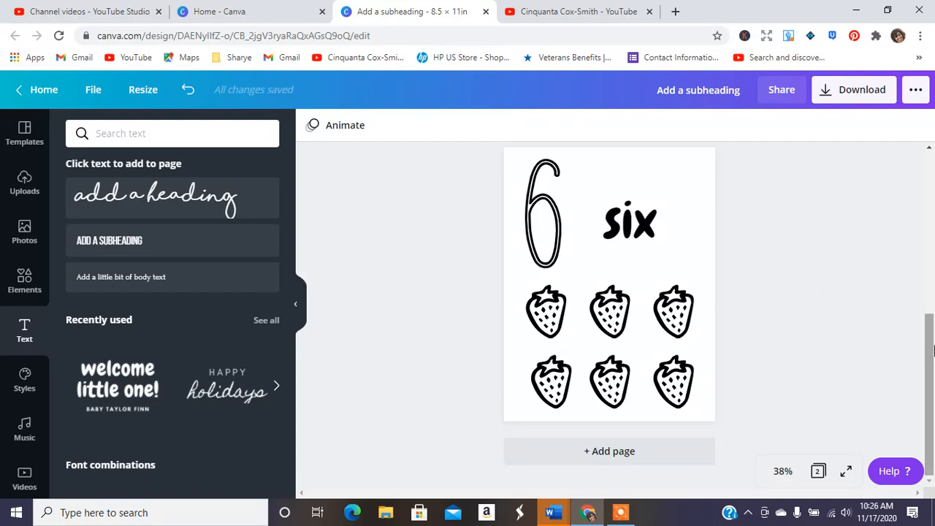
# - Review the number 6 strawberry page and the W watermelon page
pyautogui.moveTo(929, 358); pyautogui.dragTo(927, 337)
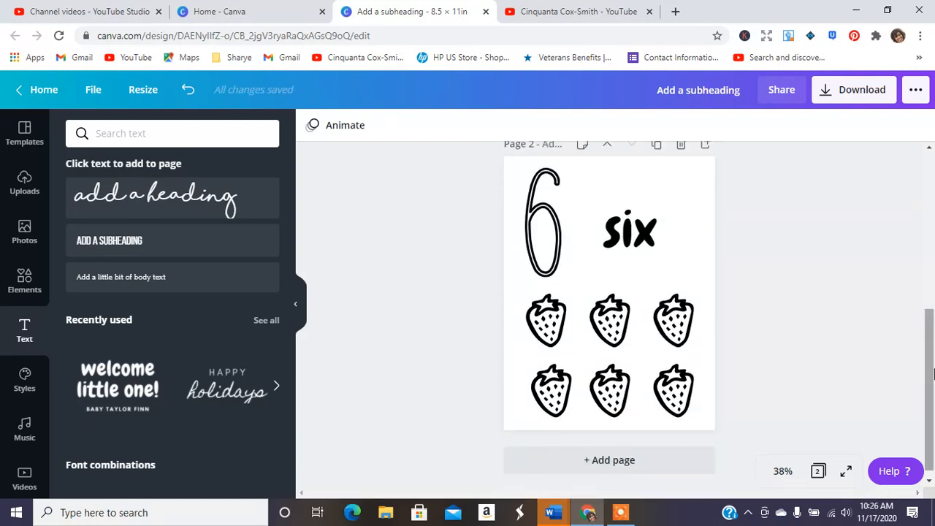
pyautogui.moveTo(933, 374); pyautogui.dragTo(932, 219)
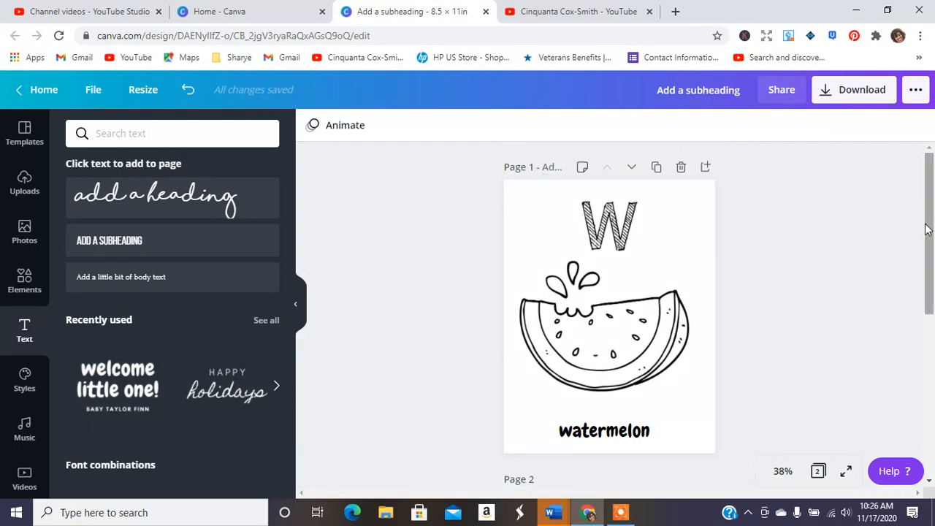
pyautogui.moveTo(927, 206); pyautogui.dragTo(932, 394)
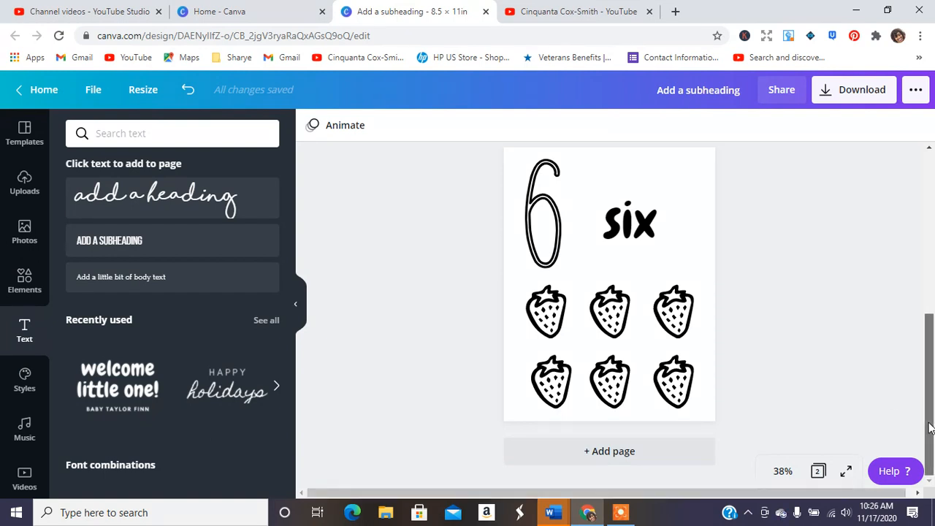
pyautogui.moveTo(931, 429)
pyautogui.mouseDown()
pyautogui.moveTo(931, 204)
pyautogui.moveTo(933, 411)
pyautogui.mouseUp()
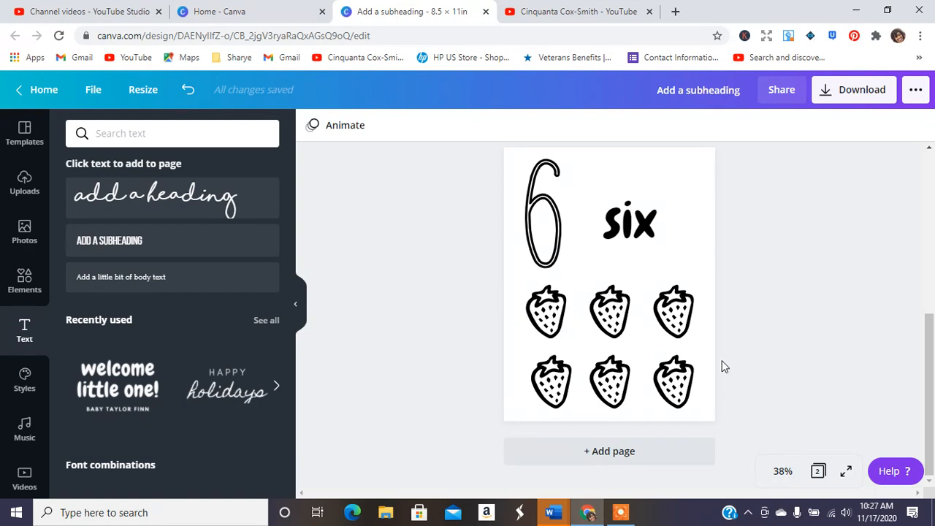
pyautogui.moveTo(932, 374); pyautogui.dragTo(934, 193)
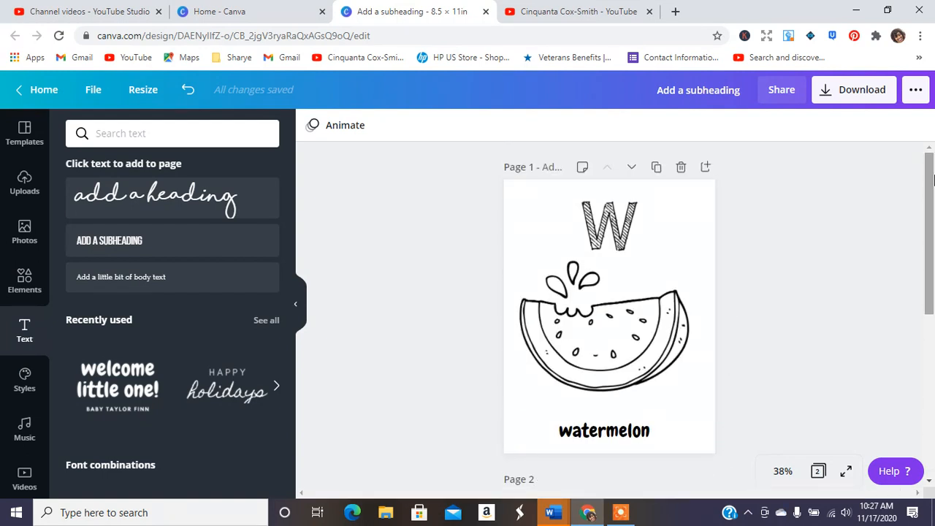
pyautogui.moveTo(933, 168); pyautogui.dragTo(932, 102)
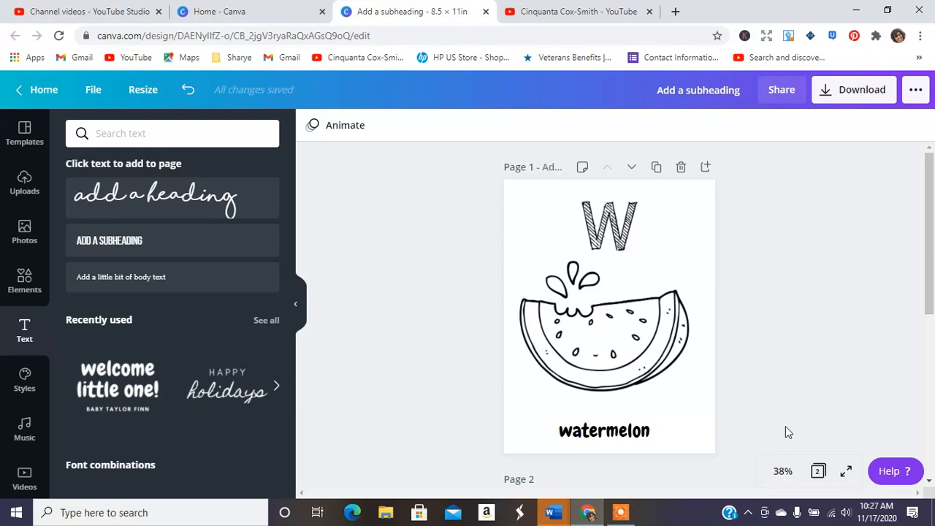
pyautogui.click(620, 512)
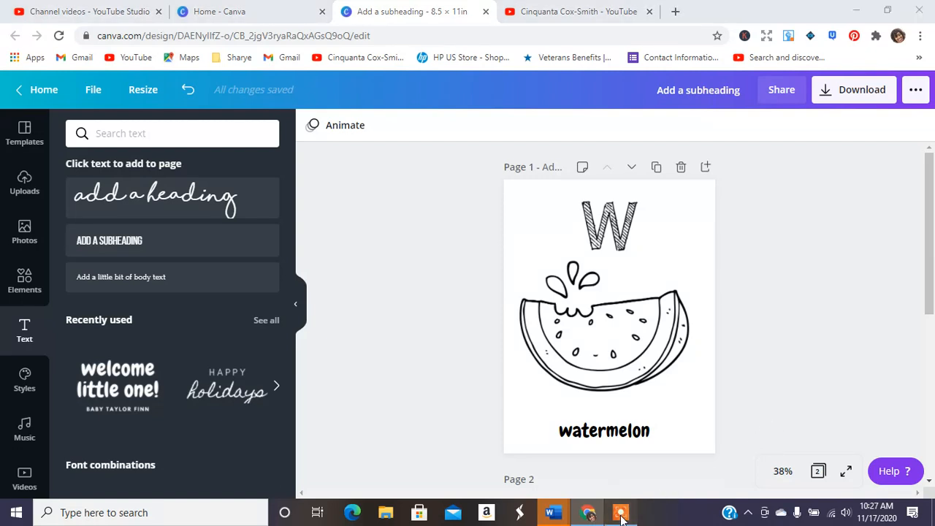